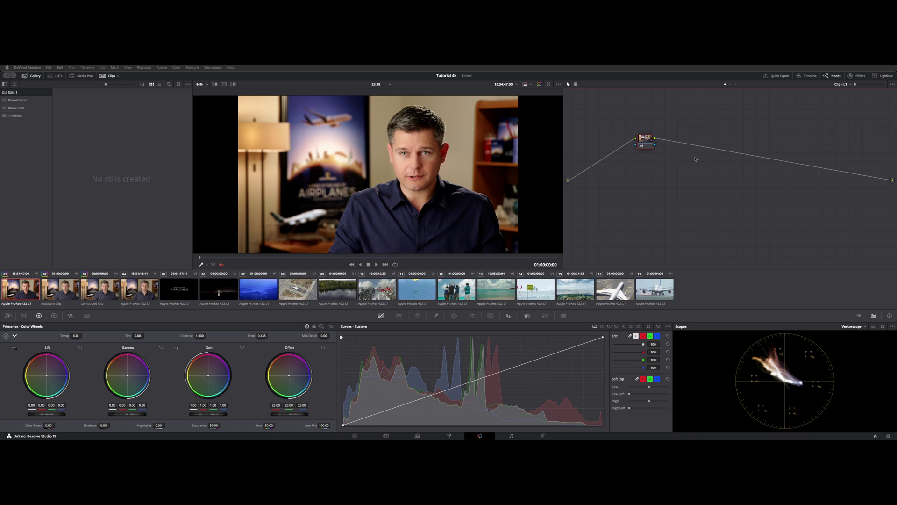
- Move node 01 down and to the left in the node graph
{"action": "left_click_drag", "start_coordinate": [650, 141], "coordinate": [610, 174]}
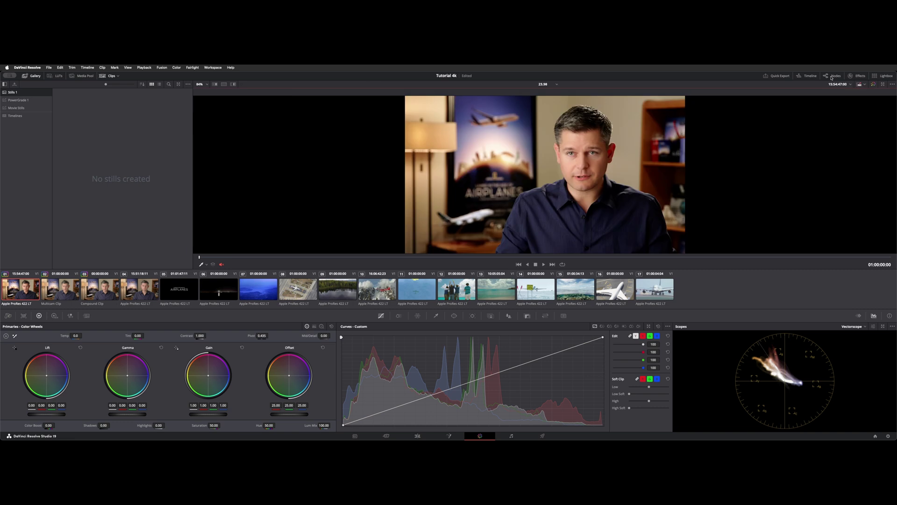
- Bring back the node graph and settle node 01 on the line between input and output
{"action": "left_click", "coordinate": [832, 78]}
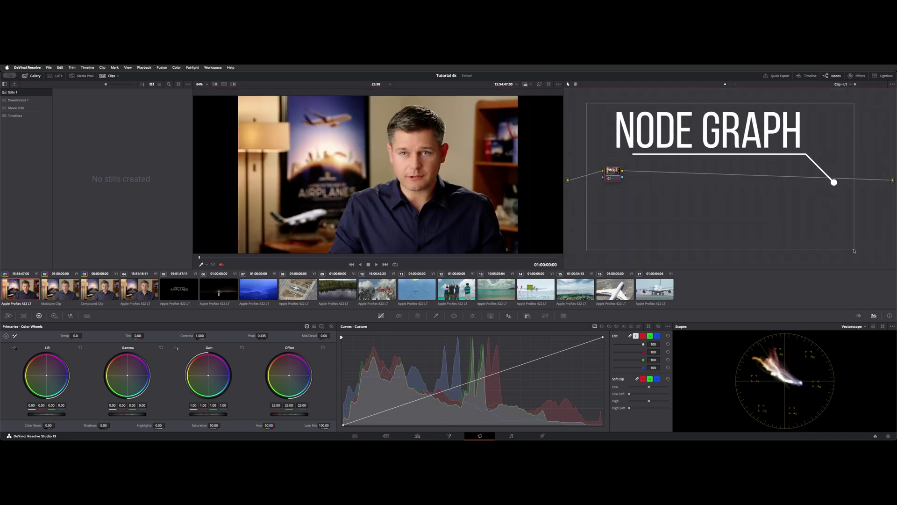
{"action": "mouse_move", "coordinate": [615, 170]}
{"action": "left_mouse_down"}
{"action": "mouse_move", "coordinate": [621, 159]}
{"action": "mouse_move", "coordinate": [606, 172]}
{"action": "left_mouse_up"}
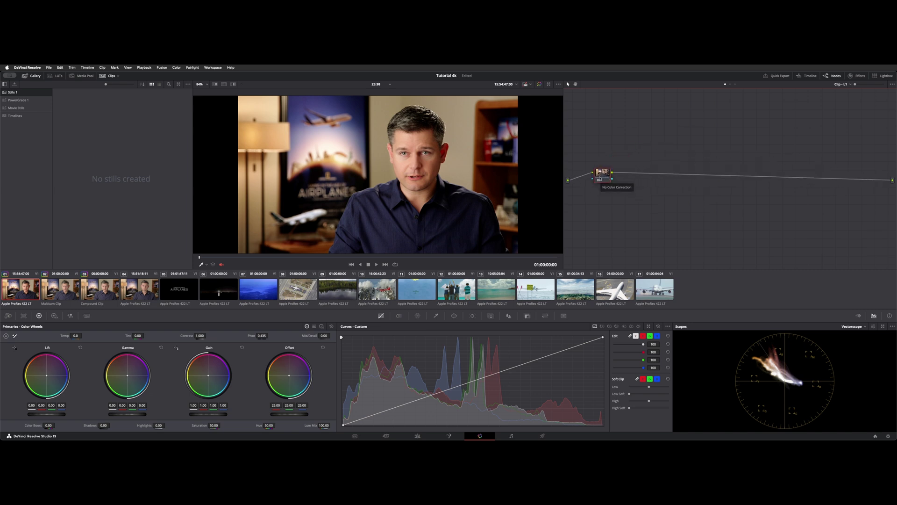
{"action": "left_click_drag", "start_coordinate": [604, 181], "coordinate": [613, 183]}
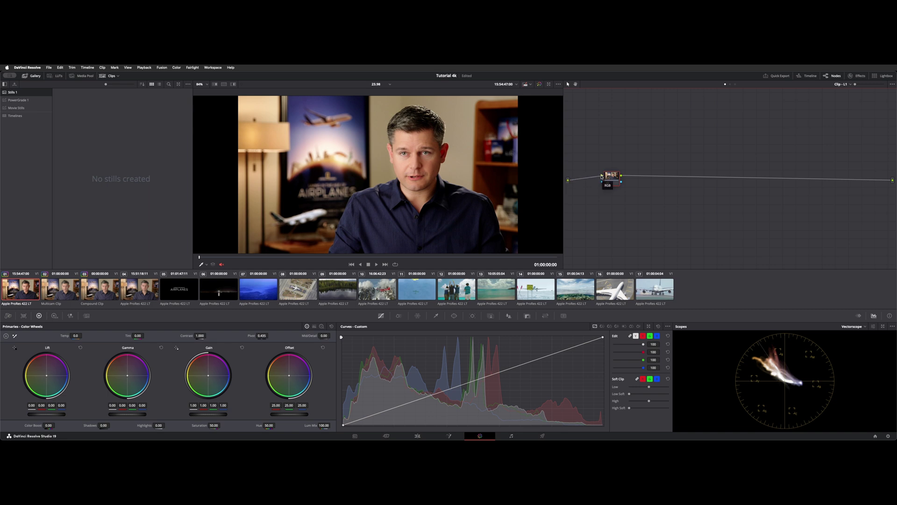
{"action": "left_click_drag", "start_coordinate": [602, 176], "coordinate": [607, 177]}
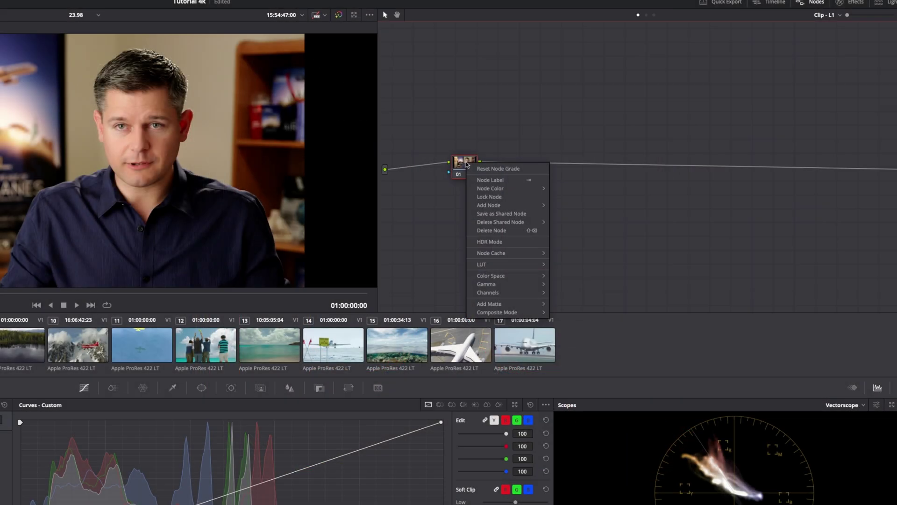
- Label node 01 'Name'
{"action": "left_click", "coordinate": [540, 181]}
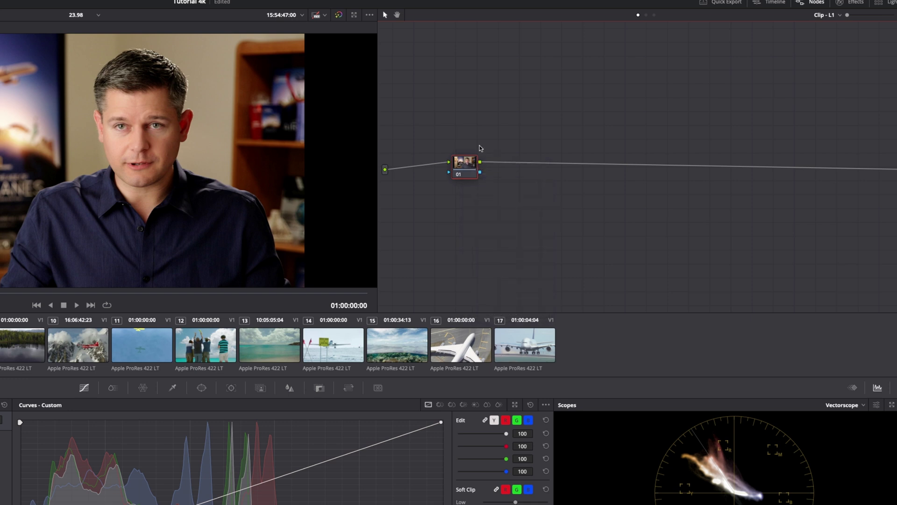
{"action": "type", "text": "Name"}
{"action": "key", "text": "Return"}
- Browse the submenus of node 01's context menu, then dismiss it without choosing anything
{"action": "right_click", "coordinate": [463, 173]}
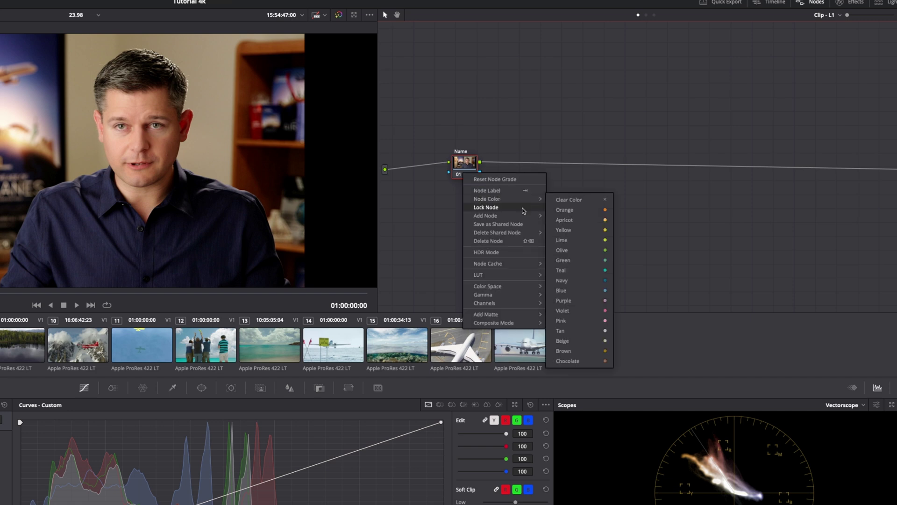
{"action": "mouse_move", "coordinate": [517, 216]}
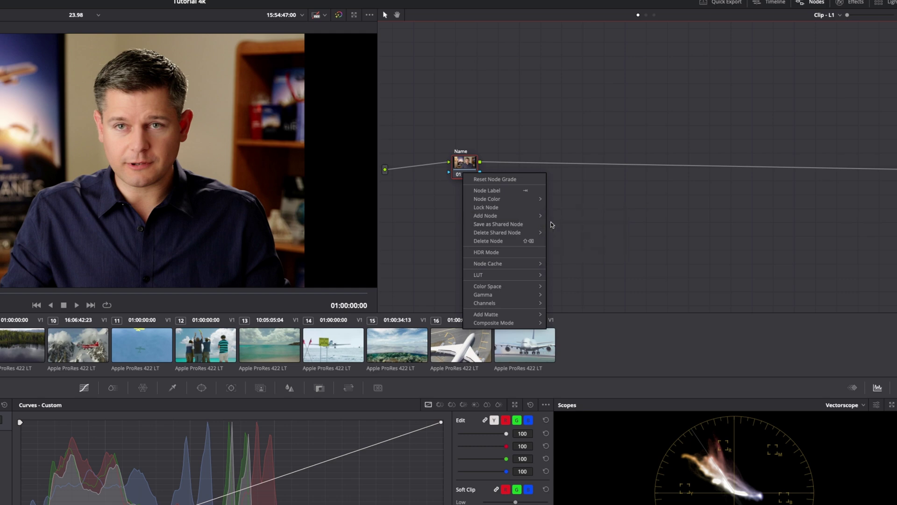
{"action": "mouse_move", "coordinate": [542, 232]}
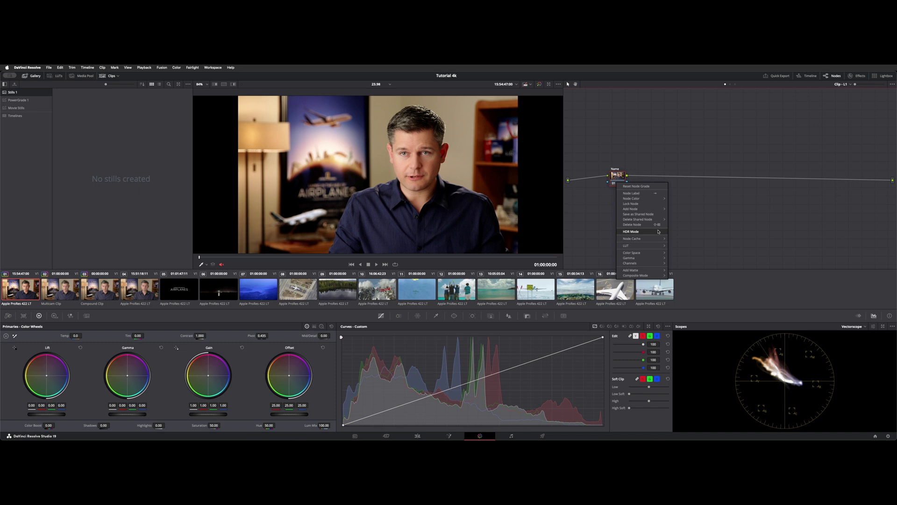
{"action": "mouse_move", "coordinate": [657, 238]}
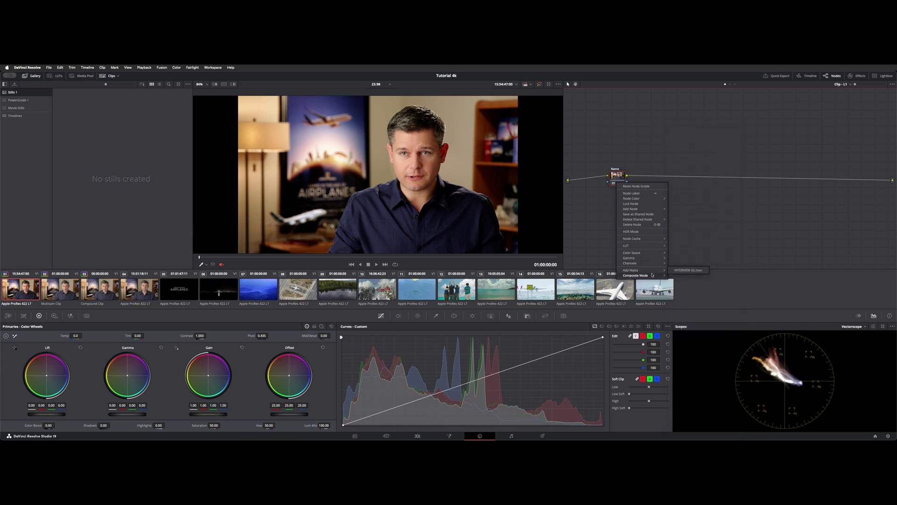
{"action": "key", "text": "Escape"}
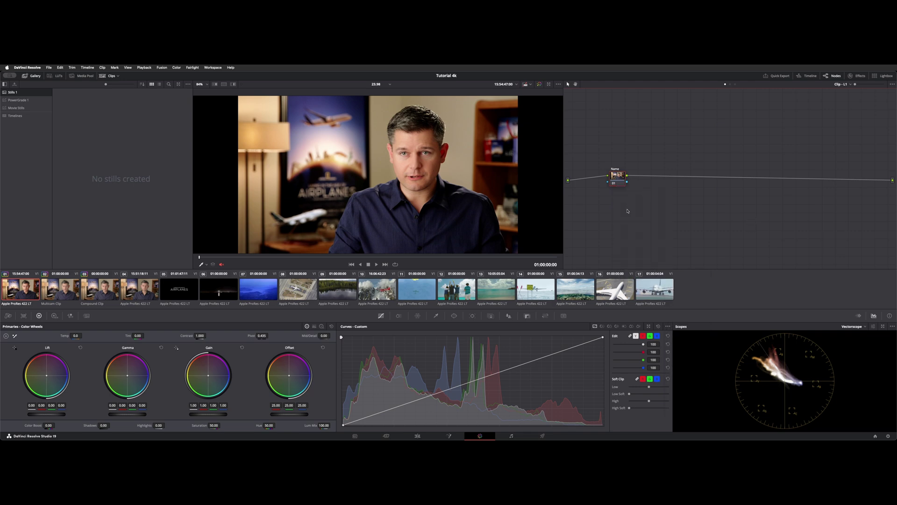
- Add two serial nodes after node 01 with Alt+S
{"action": "left_click_drag", "start_coordinate": [618, 177], "coordinate": [611, 179]}
{"action": "right_click", "coordinate": [612, 180]}
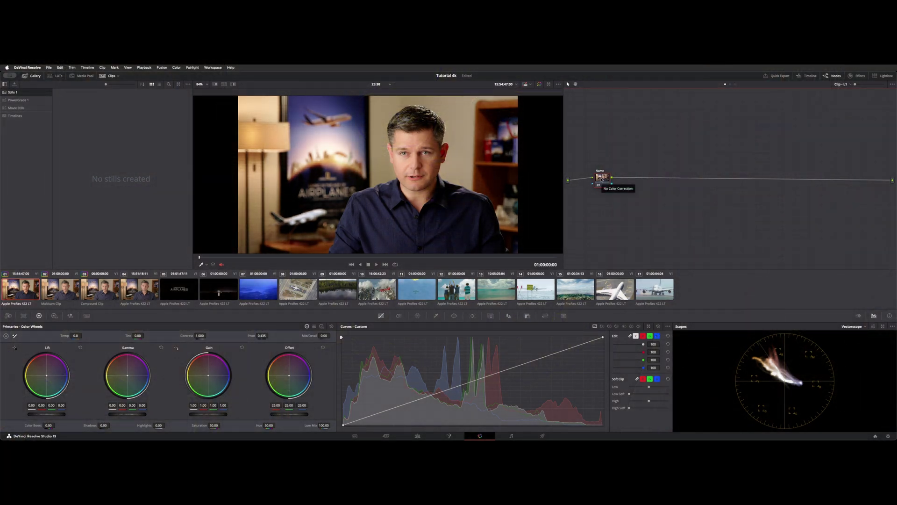
{"action": "key", "text": "alt+s"}
{"action": "key", "text": "alt+s"}
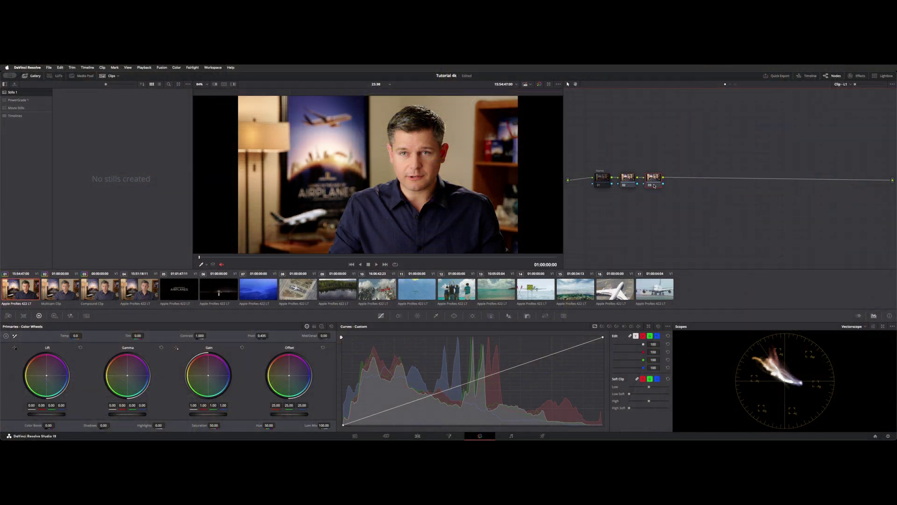
- Rearrange nodes 01, 02 and 03 into a neat left-to-right chain
{"action": "left_click", "coordinate": [606, 180]}
{"action": "left_click_drag", "start_coordinate": [606, 179], "coordinate": [593, 182]}
{"action": "left_click", "coordinate": [628, 178]}
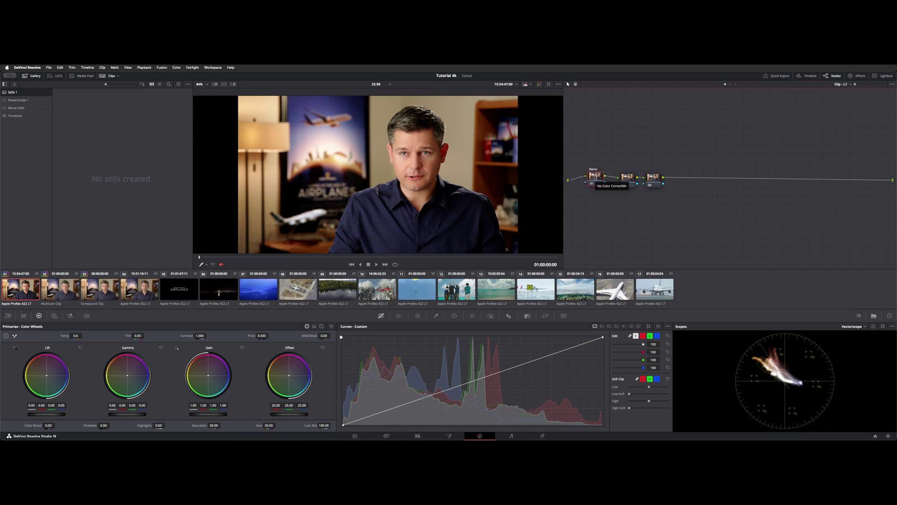
{"action": "left_click", "coordinate": [654, 180]}
{"action": "left_click_drag", "start_coordinate": [619, 150], "coordinate": [667, 180]}
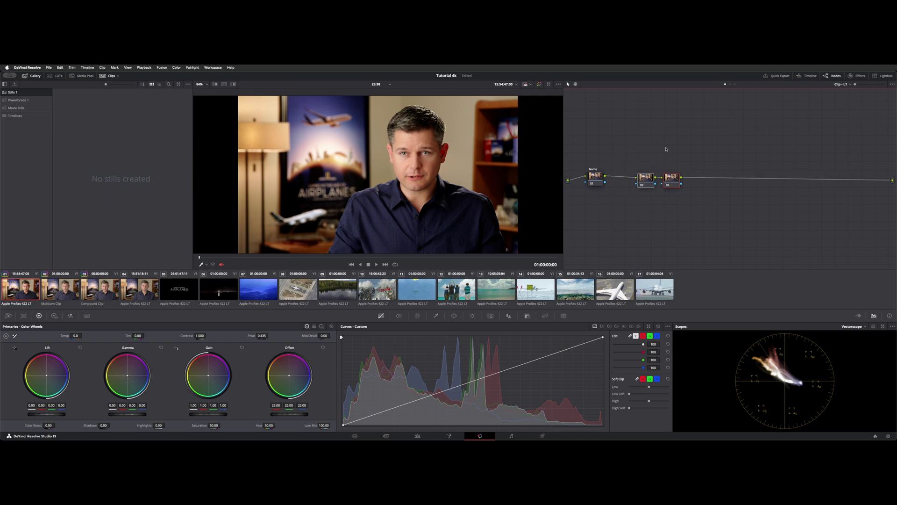
{"action": "left_click", "coordinate": [596, 176]}
{"action": "left_click_drag", "start_coordinate": [597, 178], "coordinate": [622, 177]}
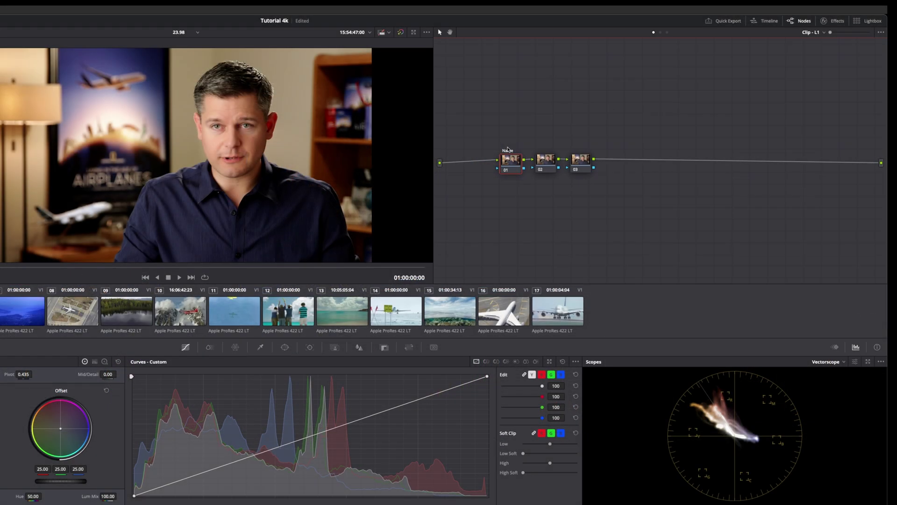
- Insert a new serial node ahead of the 'Name' node with Shift+S and position it below the input
{"action": "key", "text": "shift+s"}
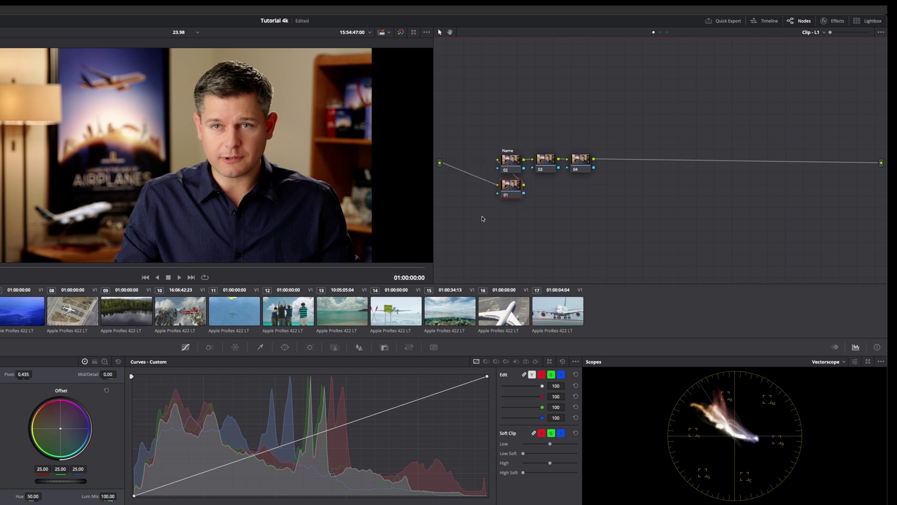
{"action": "left_click_drag", "start_coordinate": [512, 194], "coordinate": [474, 170]}
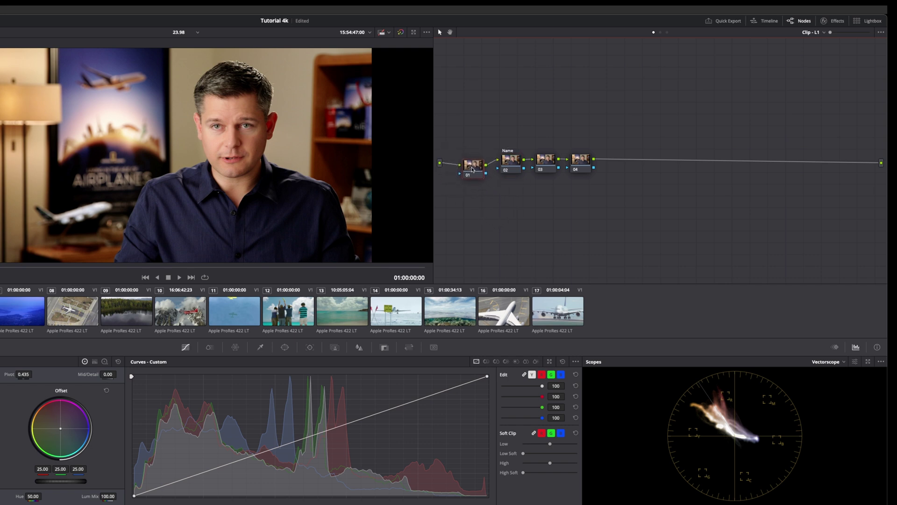
{"action": "right_click", "coordinate": [473, 170]}
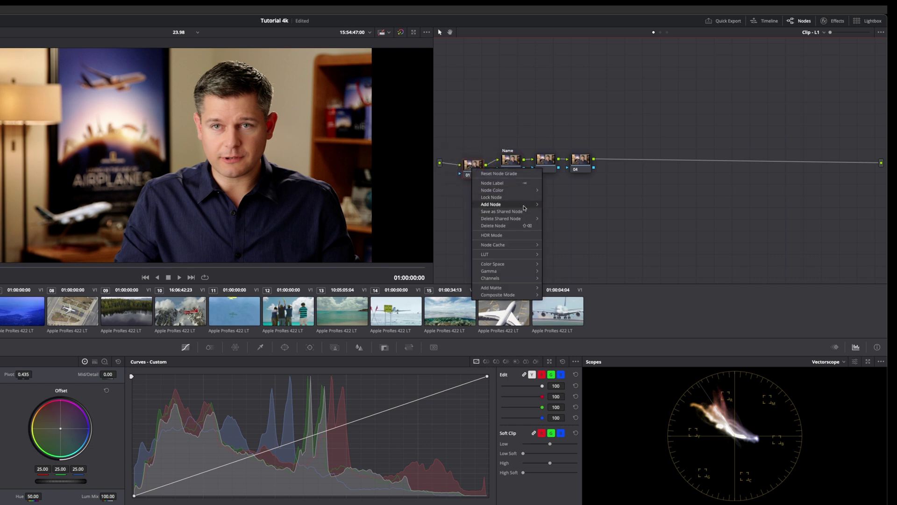
{"action": "mouse_move", "coordinate": [529, 208]}
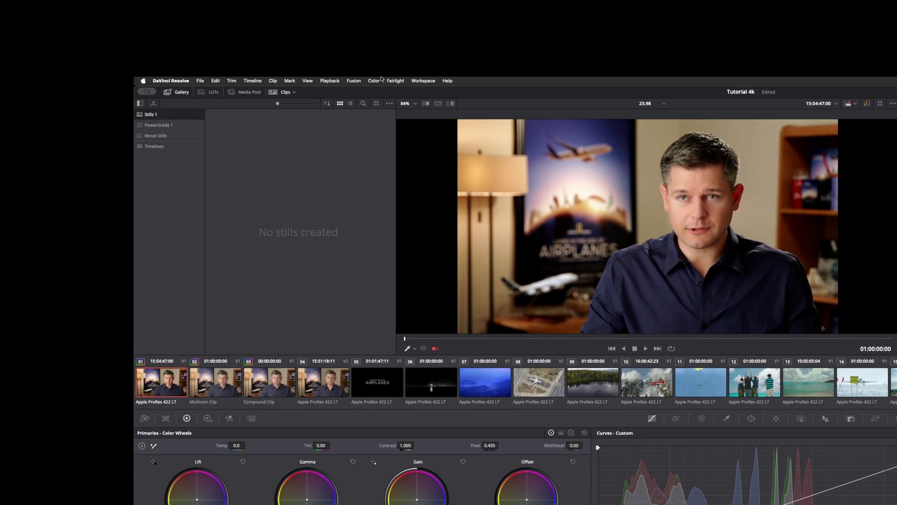
- Review the node commands under the Color menu's Nodes submenu, then close the menu
{"action": "left_click", "coordinate": [374, 81]}
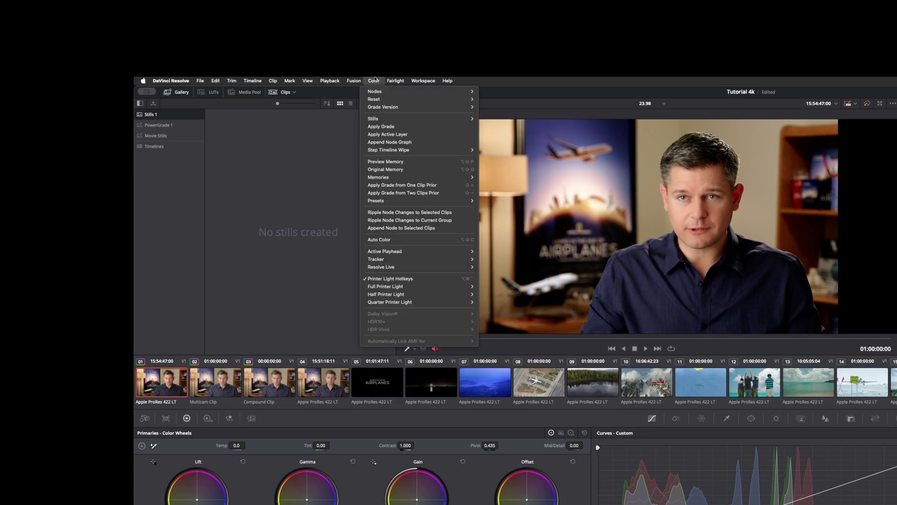
{"action": "mouse_move", "coordinate": [379, 89]}
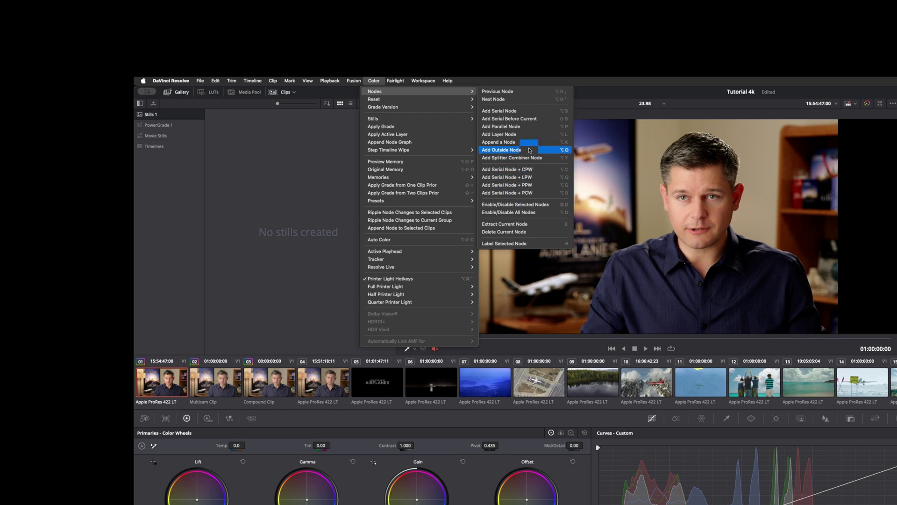
{"action": "key", "text": "Escape"}
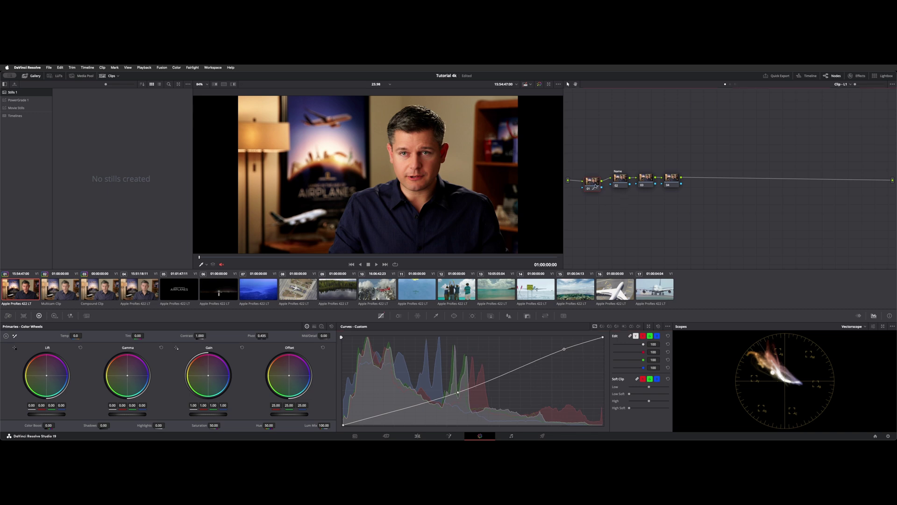
- Toggle the nodes off and back on to compare, then delete nodes 02, 03 and 04
{"action": "key", "text": "ctrl+d"}
{"action": "key", "text": "ctrl+d"}
{"action": "key", "text": "ctrl+d"}
{"action": "key", "text": "ctrl+d"}
{"action": "key", "text": "ctrl+d"}
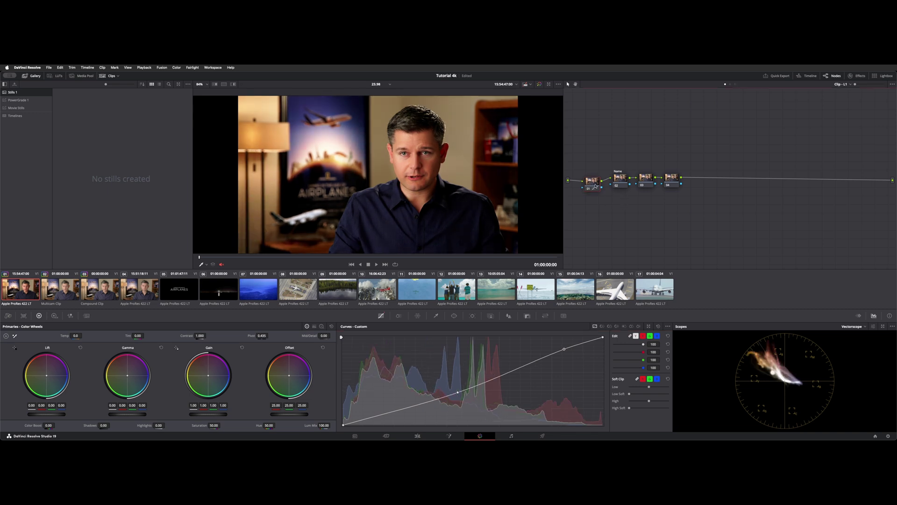
{"action": "left_click_drag", "start_coordinate": [588, 156], "coordinate": [683, 207]}
{"action": "key", "text": "ctrl+d"}
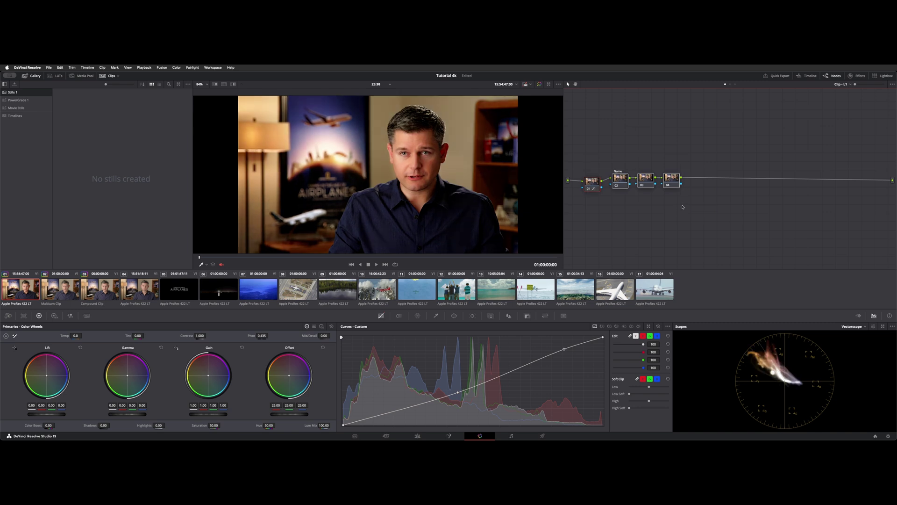
{"action": "key", "text": "ctrl+d"}
{"action": "key", "text": "ctrl+d"}
{"action": "key", "text": "ctrl+d"}
{"action": "key", "text": "ctrl+d"}
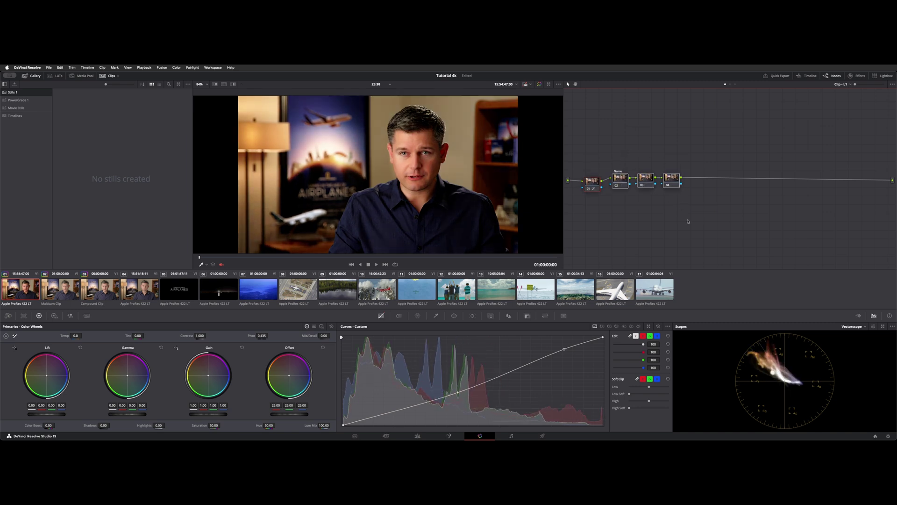
{"action": "key", "text": "Delete"}
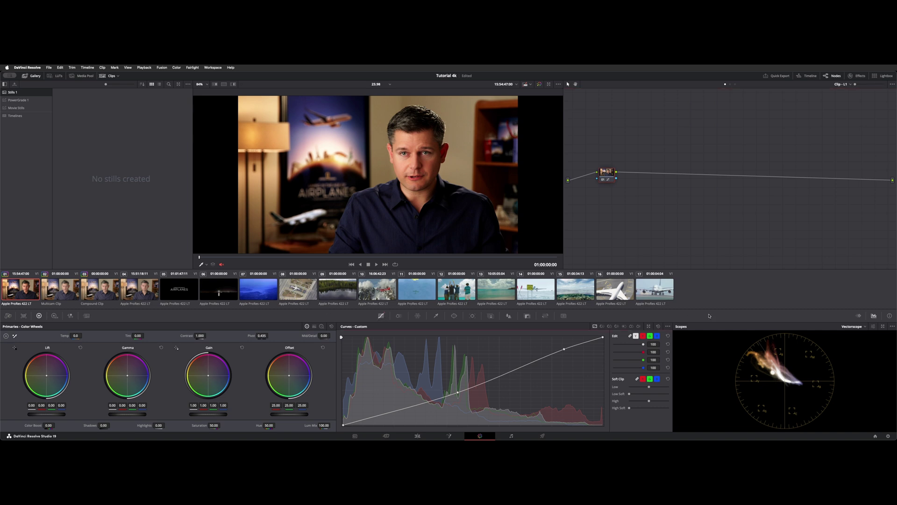
- Reset node 01's custom curve to a straight line and add a parallel node 02 beside it
{"action": "left_click", "coordinate": [658, 327]}
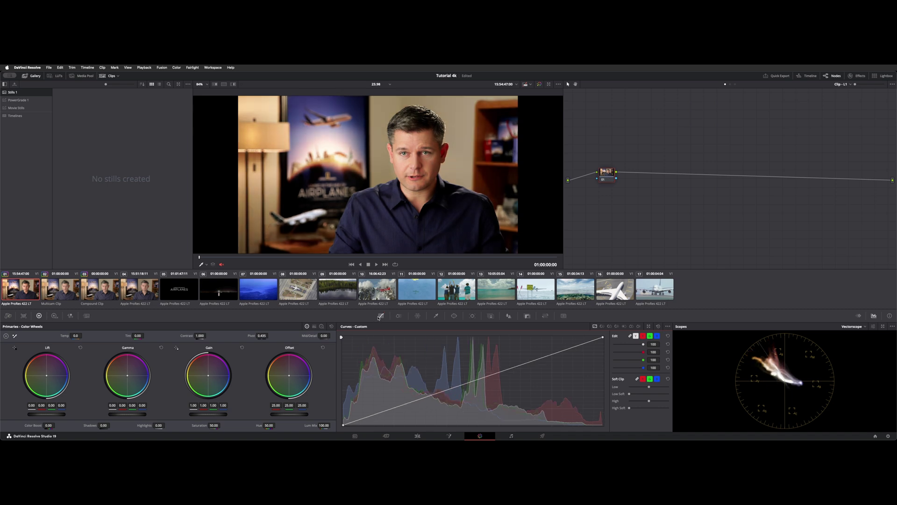
{"action": "left_click_drag", "start_coordinate": [607, 174], "coordinate": [604, 176]}
{"action": "right_click", "coordinate": [604, 175]}
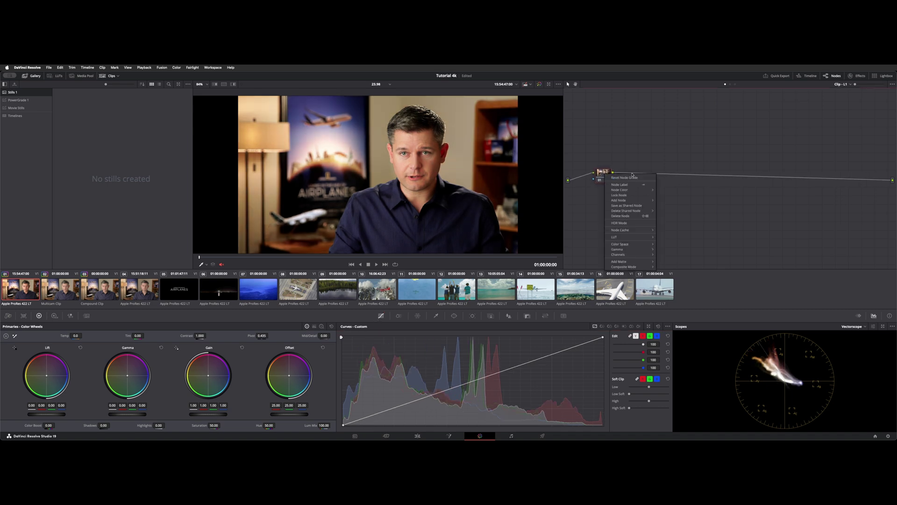
{"action": "mouse_move", "coordinate": [648, 200]}
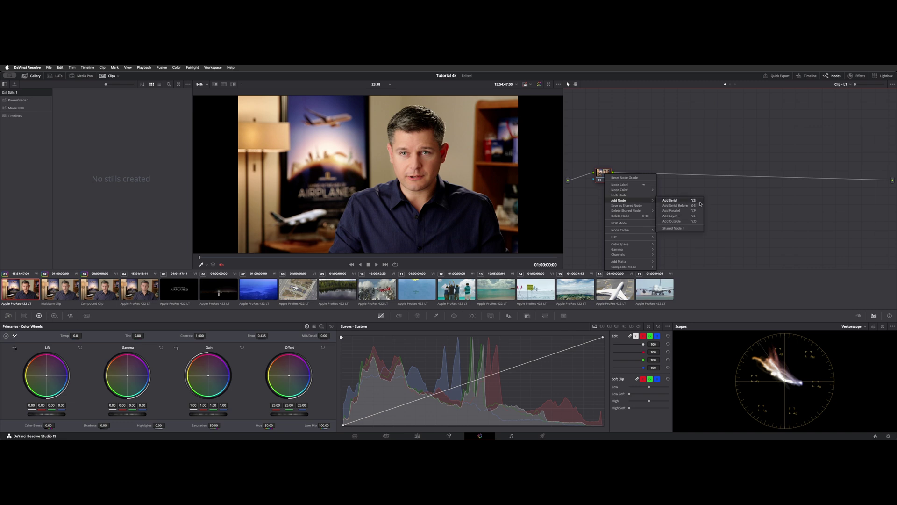
{"action": "left_click", "coordinate": [671, 211]}
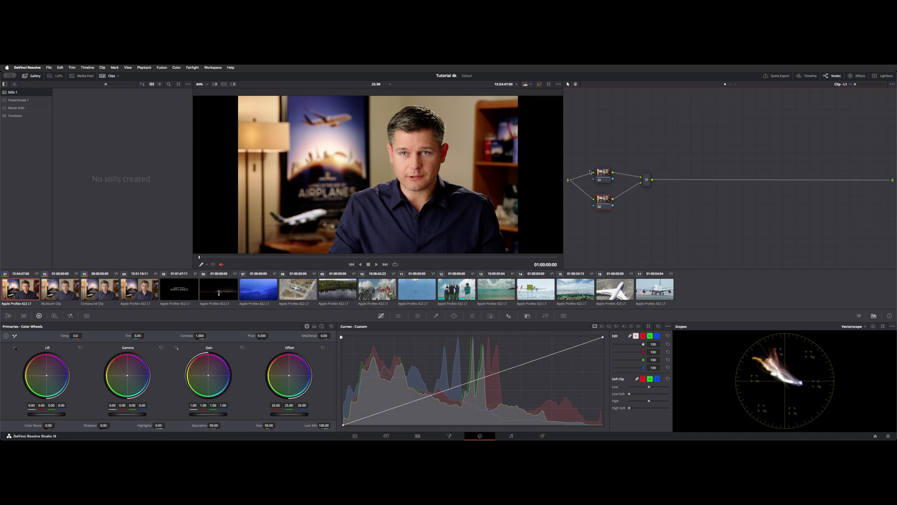
- Select the Parallel Mixer and inspect its options without changing anything
{"action": "left_click_drag", "start_coordinate": [600, 178], "coordinate": [604, 177]}
{"action": "left_click", "coordinate": [647, 182]}
{"action": "right_click", "coordinate": [648, 182]}
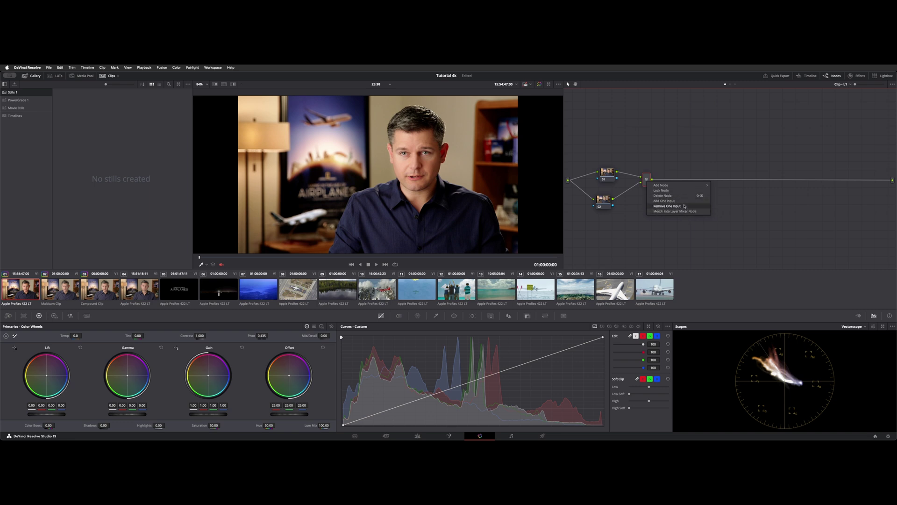
{"action": "left_click", "coordinate": [632, 191]}
- Tidy node 01 and the mixer, then add a serial node after the Parallel Mixer
{"action": "left_click_drag", "start_coordinate": [615, 180], "coordinate": [601, 199]}
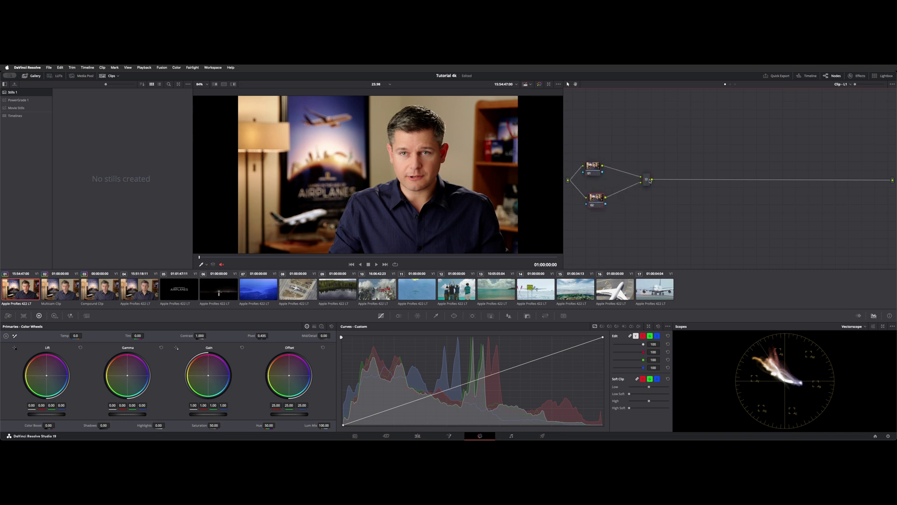
{"action": "left_click_drag", "start_coordinate": [647, 181], "coordinate": [653, 181]}
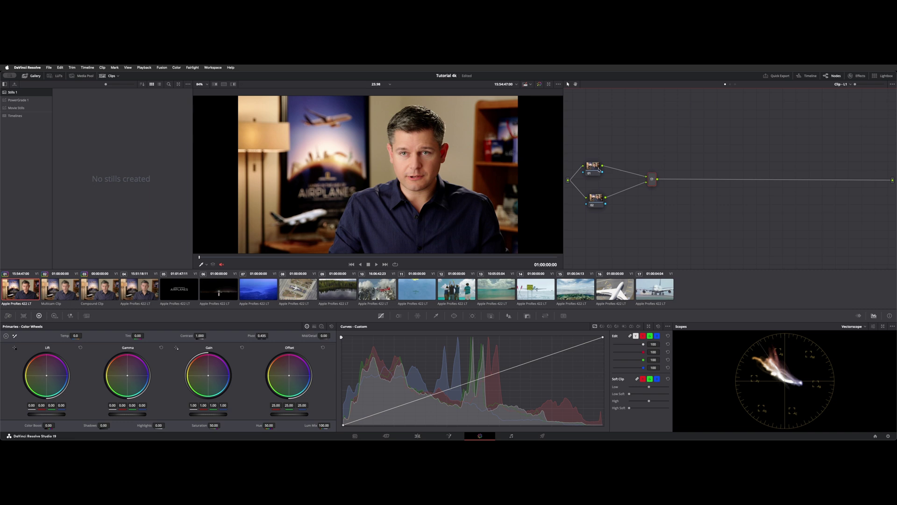
{"action": "left_click_drag", "start_coordinate": [599, 169], "coordinate": [602, 169]}
{"action": "left_click", "coordinate": [651, 182]}
{"action": "key", "text": "alt+s"}
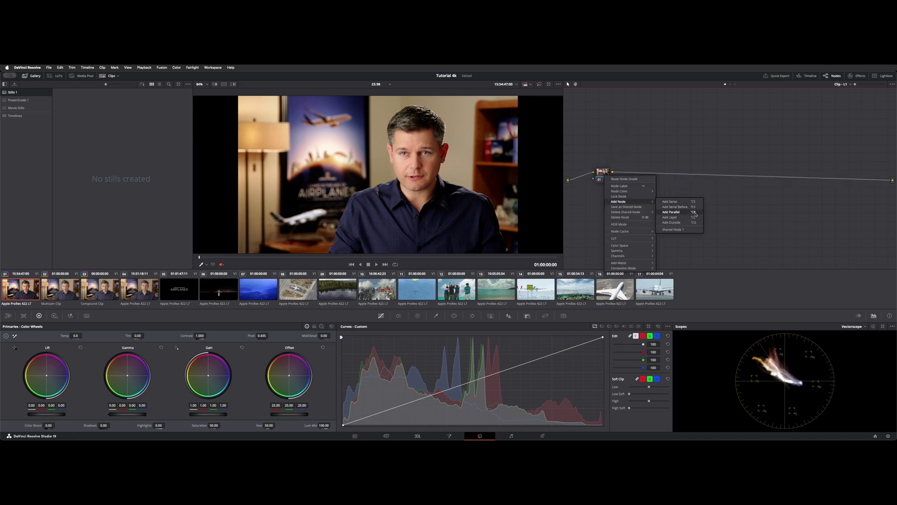
- Add layer node 02 joined to node 01 through a Layer Mixer, and tidy the layout
{"action": "left_click", "coordinate": [673, 212]}
{"action": "left_click_drag", "start_coordinate": [631, 178], "coordinate": [603, 171]}
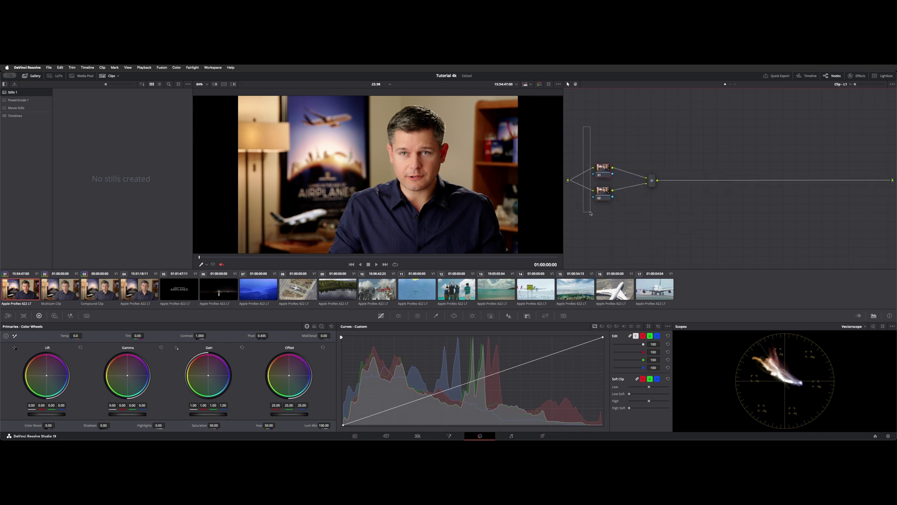
{"action": "right_click", "coordinate": [652, 180]}
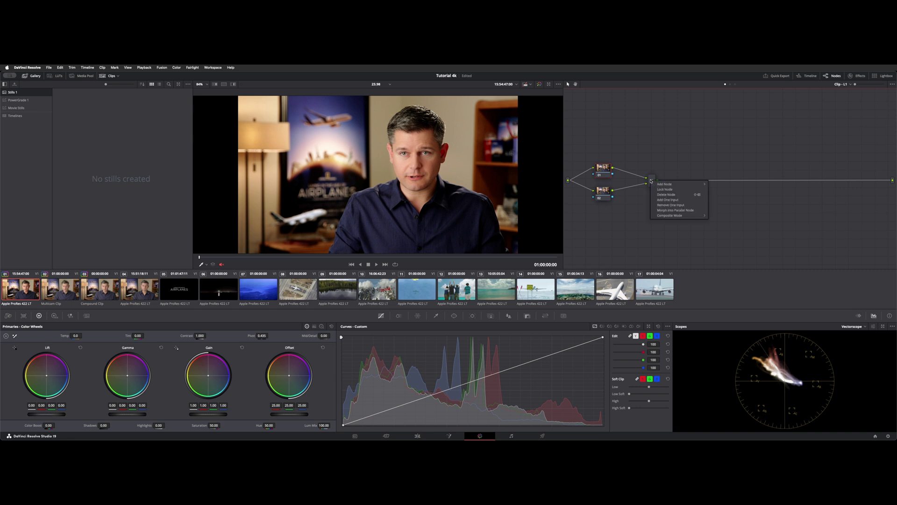
{"action": "left_click", "coordinate": [651, 181]}
- Check the Layer Mixer's Composite Mode options, then dismiss the menu without adding a node
{"action": "right_click", "coordinate": [653, 180]}
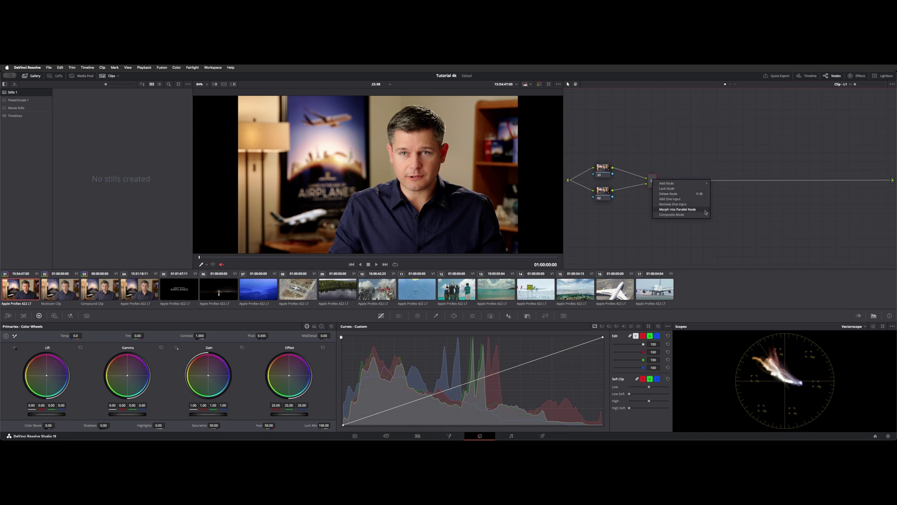
{"action": "mouse_move", "coordinate": [685, 214]}
{"action": "left_click", "coordinate": [663, 122]}
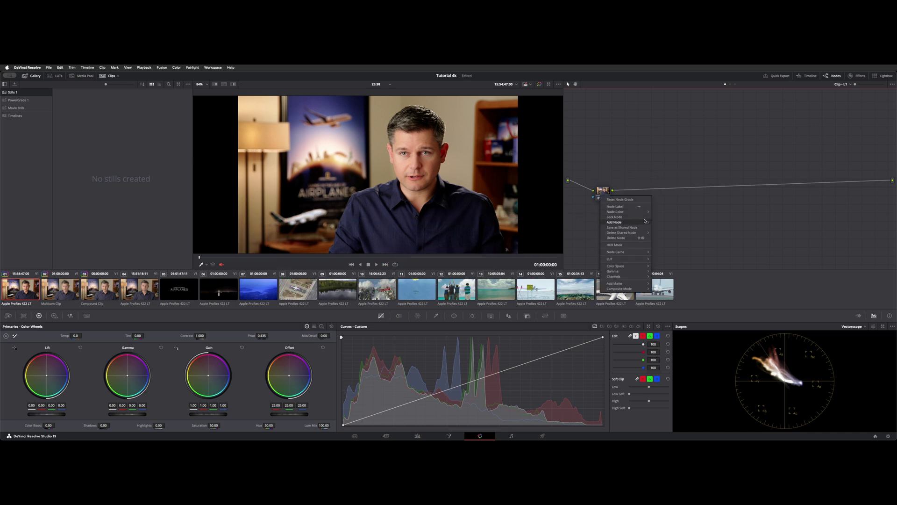
{"action": "mouse_move", "coordinate": [631, 222]}
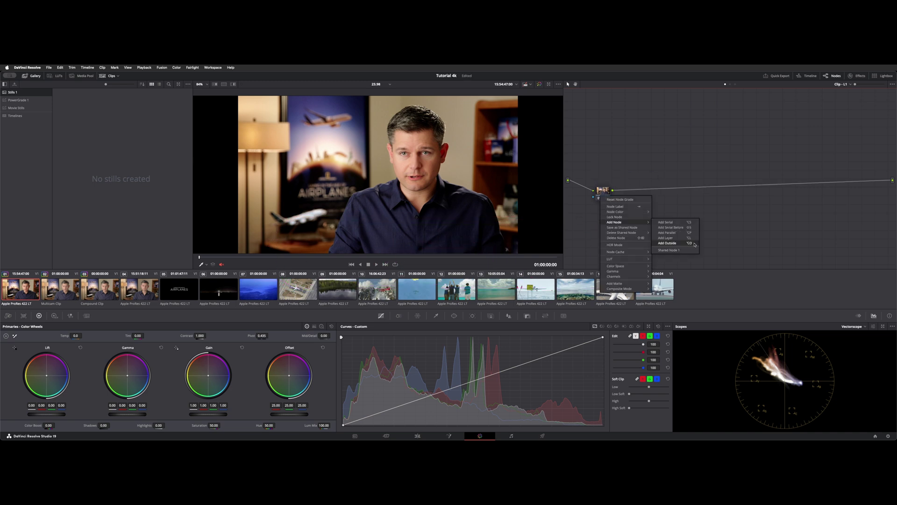
{"action": "key", "text": "Escape"}
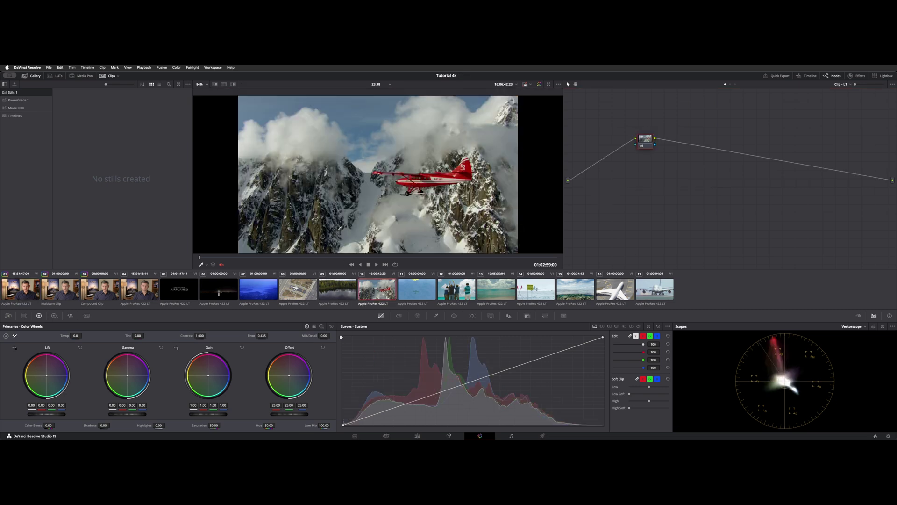
- Put node 01 back on the input-output line and add a circular window with its highlight shown
{"action": "left_click_drag", "start_coordinate": [645, 139], "coordinate": [600, 182]}
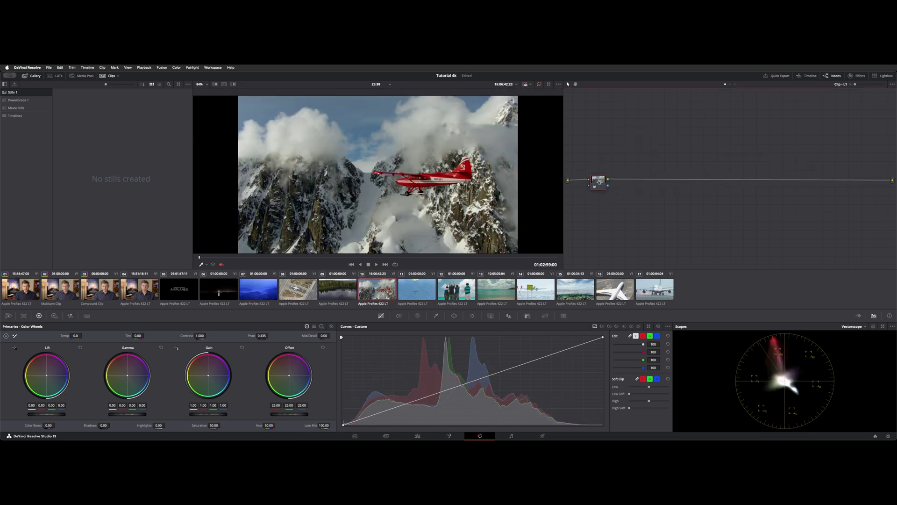
{"action": "left_click", "coordinate": [454, 316]}
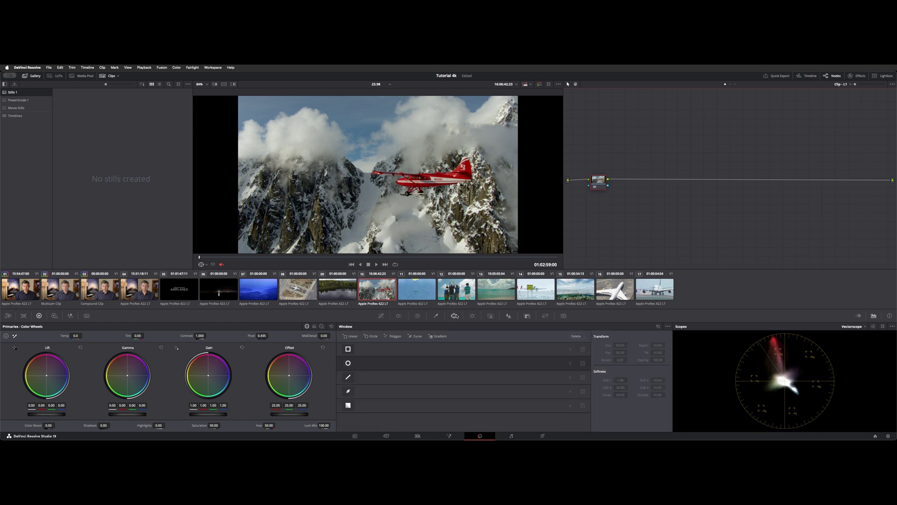
{"action": "left_click", "coordinate": [348, 364]}
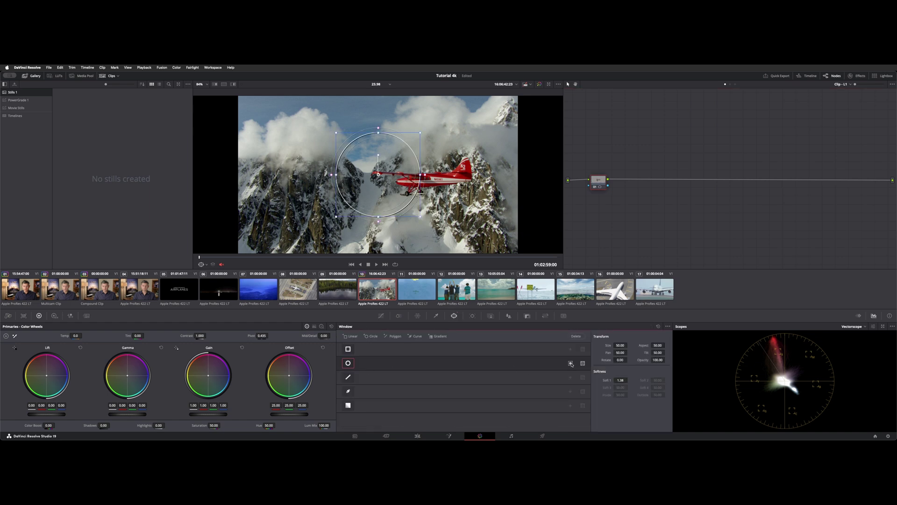
{"action": "key", "text": "shift+h"}
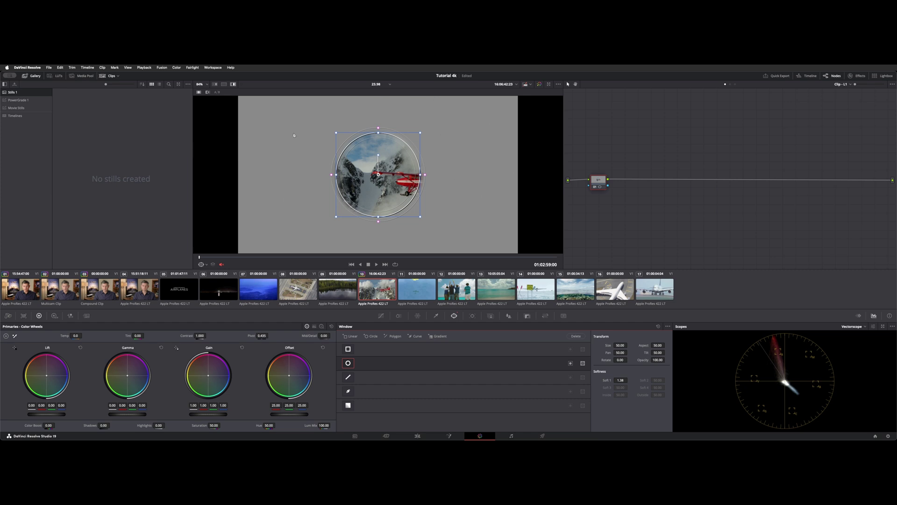
- Feather the circle window much softer, invert it, and lower the gamma outside the oval
{"action": "left_click_drag", "start_coordinate": [425, 174], "coordinate": [464, 175]}
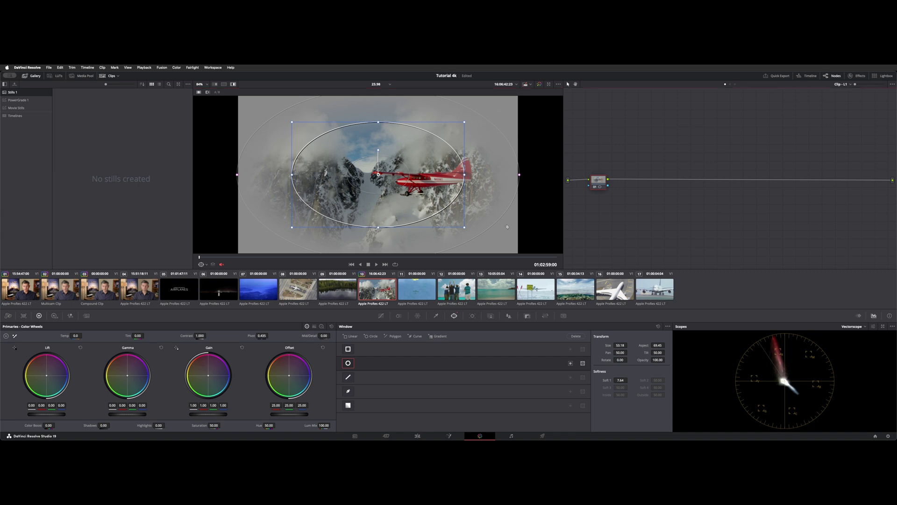
{"action": "left_click", "coordinate": [571, 363]}
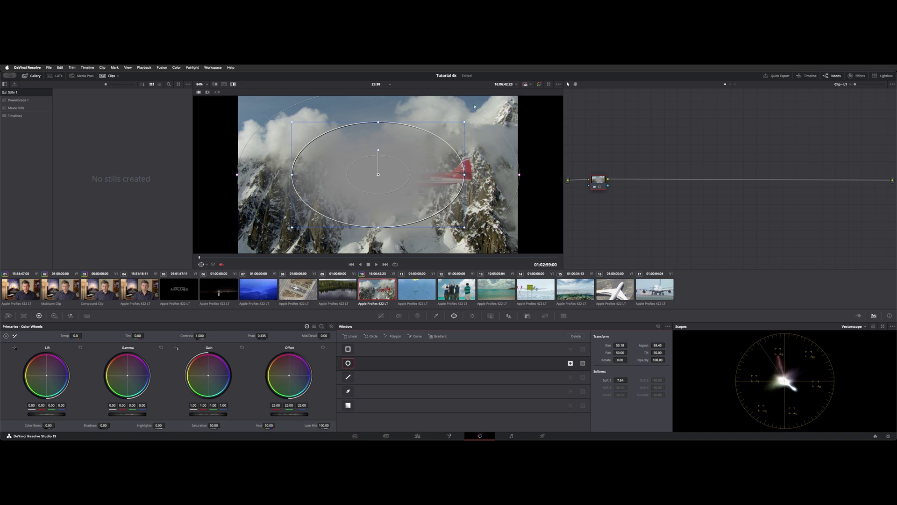
{"action": "left_click_drag", "start_coordinate": [125, 416], "coordinate": [115, 416]}
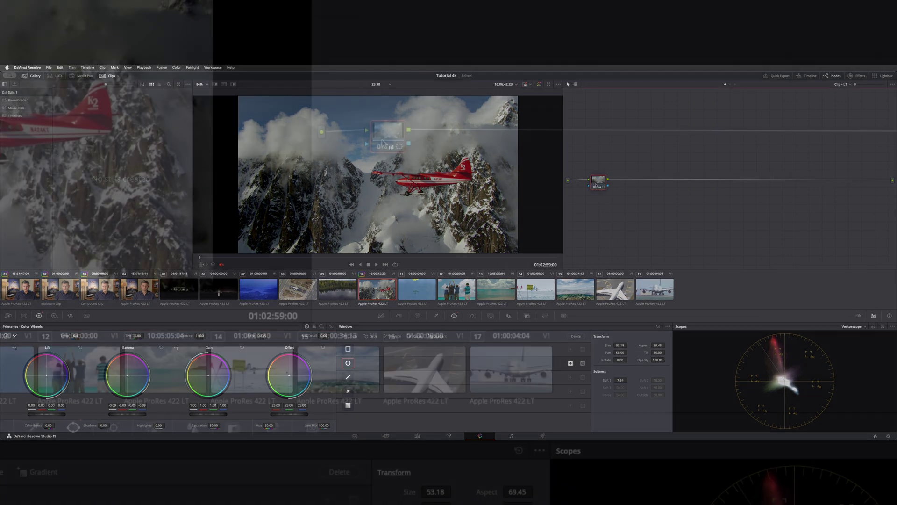
- Add an outside node 02 after node 01 and view its highlighted key
{"action": "right_click", "coordinate": [594, 183]}
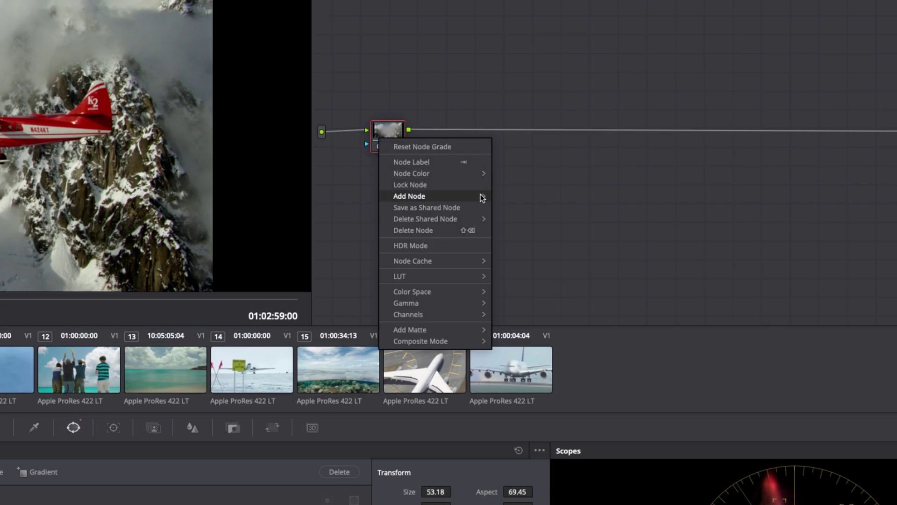
{"action": "mouse_move", "coordinate": [481, 196]}
{"action": "left_click", "coordinate": [588, 237]}
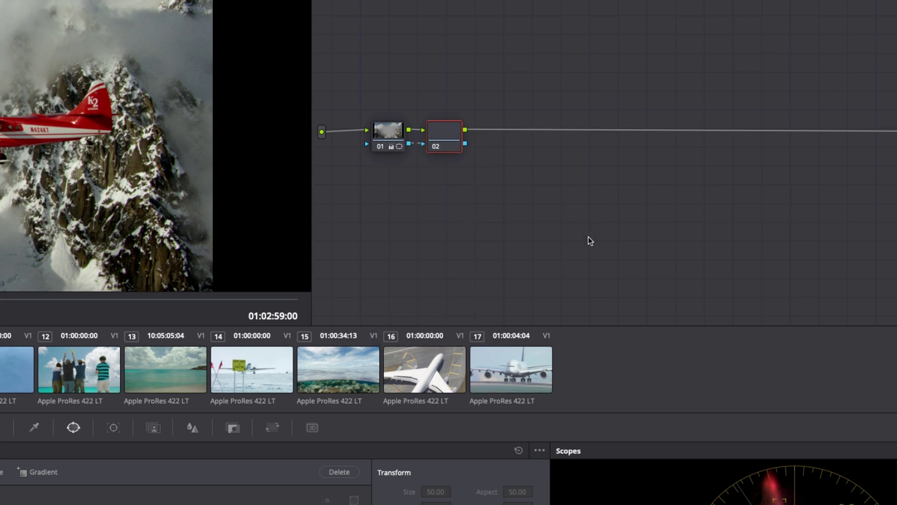
{"action": "left_click_drag", "start_coordinate": [443, 133], "coordinate": [465, 133]}
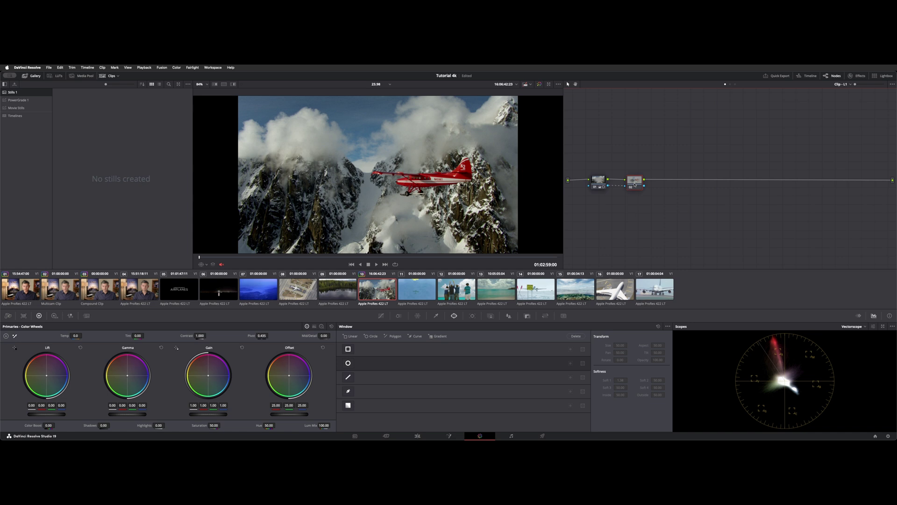
{"action": "key", "text": "shift+h"}
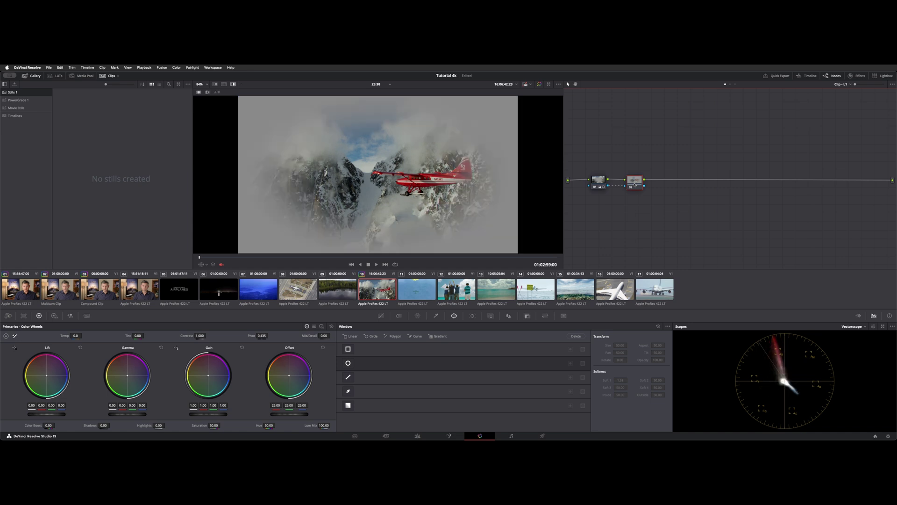
- Raise node 02's gain to 1.13, compare it on and off, then delete it
{"action": "left_click", "coordinate": [596, 181]}
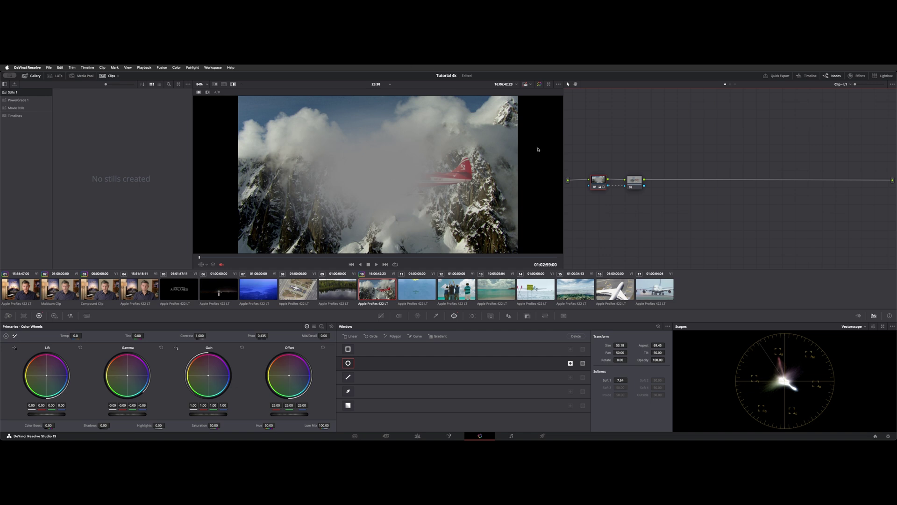
{"action": "left_click", "coordinate": [637, 181]}
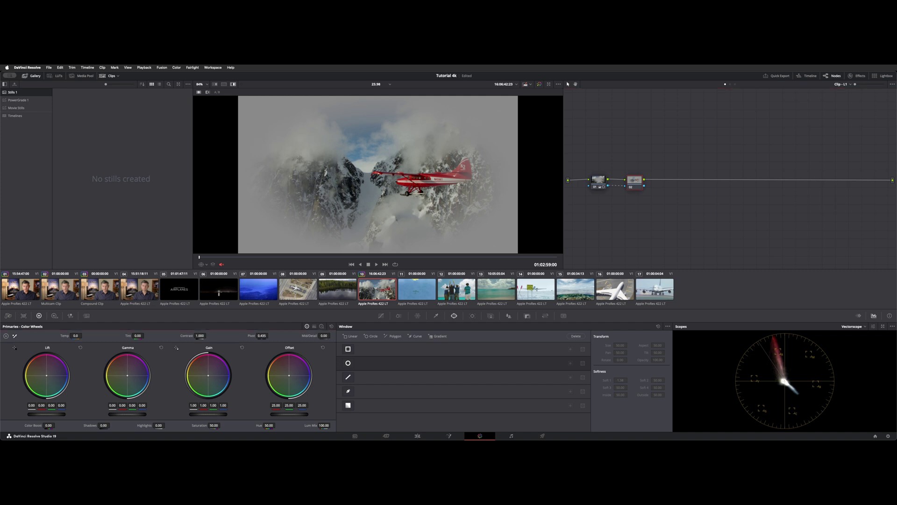
{"action": "left_click_drag", "start_coordinate": [201, 414], "coordinate": [220, 414]}
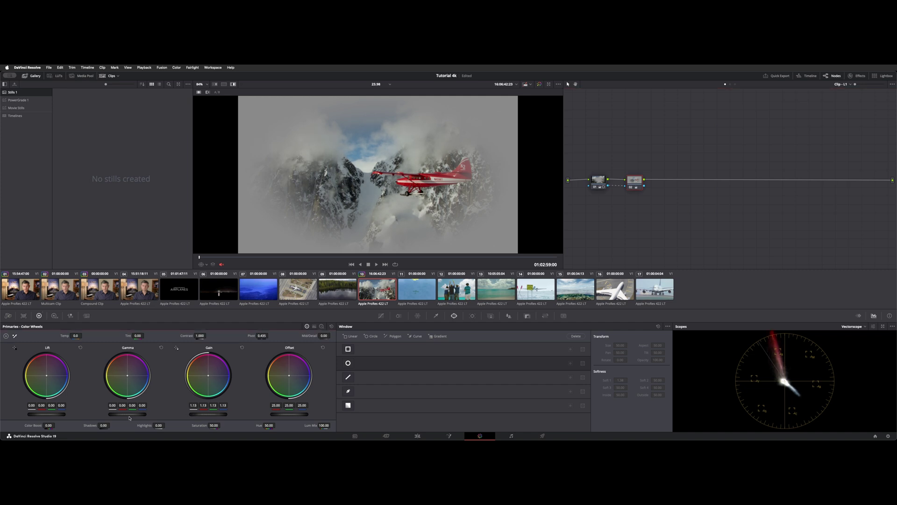
{"action": "key", "text": "shift+d"}
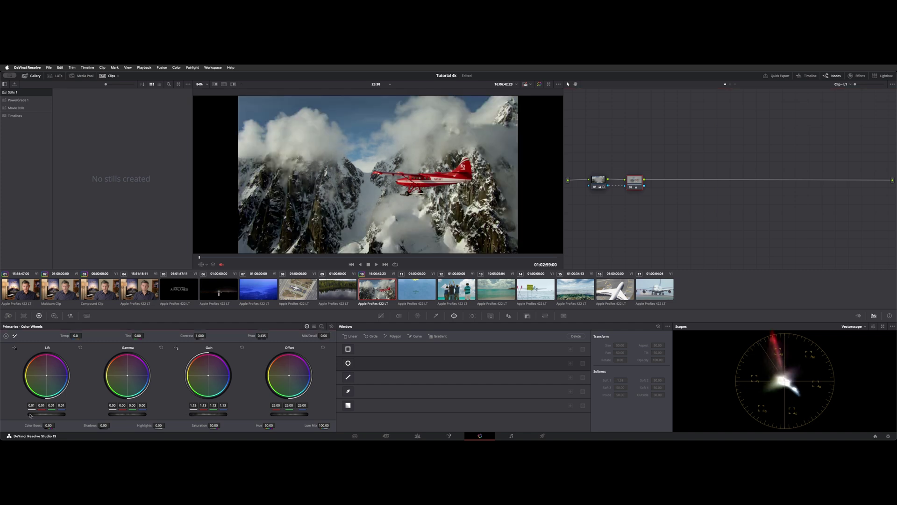
{"action": "key", "text": "super+d"}
{"action": "key", "text": "super+d"}
{"action": "key", "text": "super+d"}
{"action": "key", "text": "super+d"}
{"action": "key", "text": "super+z"}
- Add an extra source input to the node graph and pull a link from it
{"action": "left_click_drag", "start_coordinate": [647, 141], "coordinate": [632, 165]}
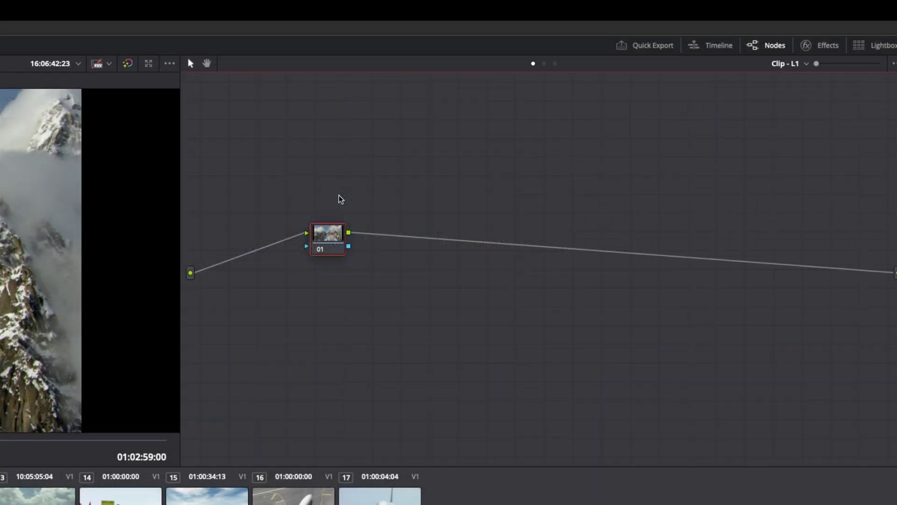
{"action": "right_click", "coordinate": [374, 138]}
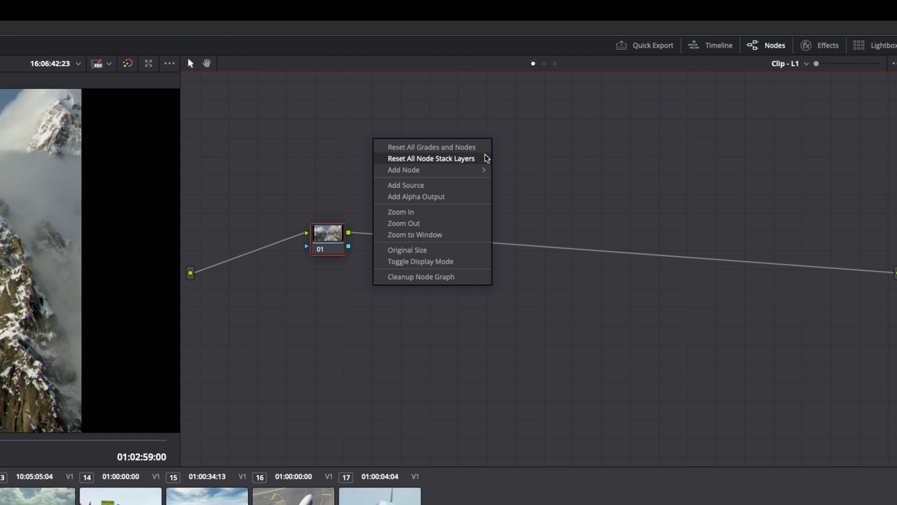
{"action": "mouse_move", "coordinate": [469, 169]}
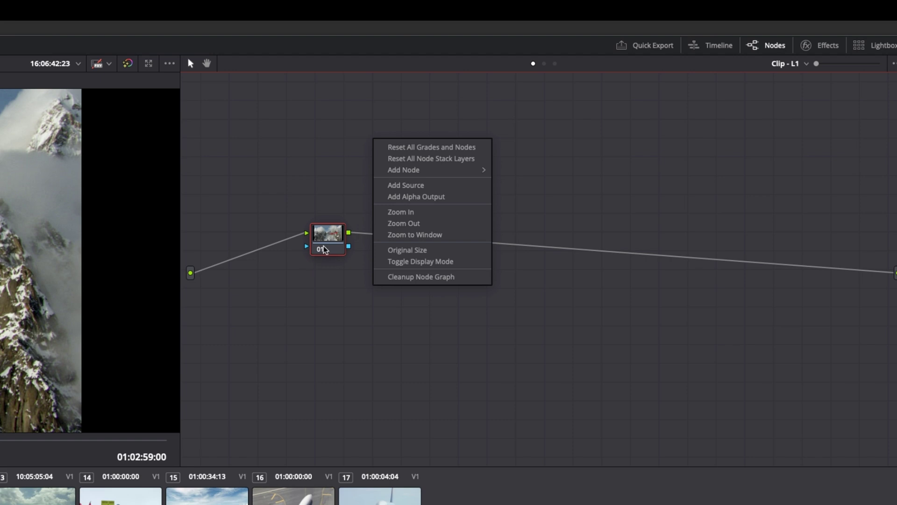
{"action": "left_click", "coordinate": [480, 187]}
{"action": "left_click_drag", "start_coordinate": [191, 294], "coordinate": [272, 304]}
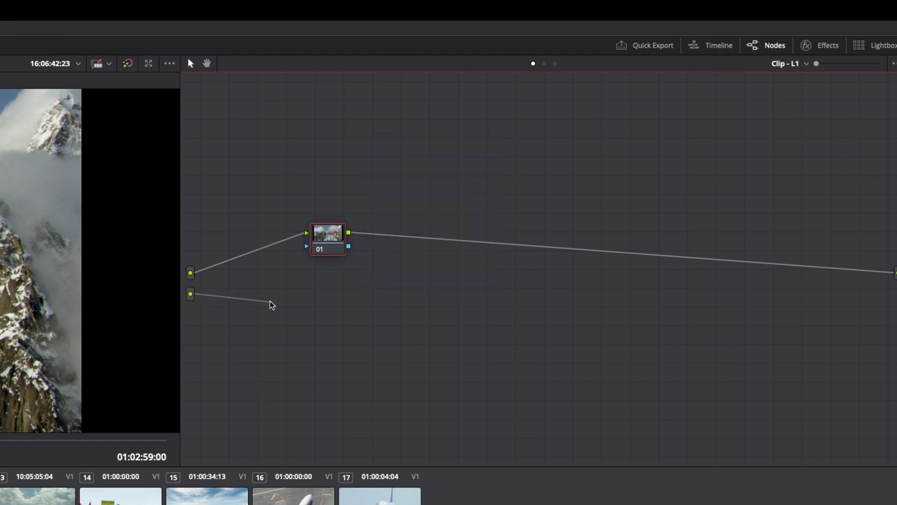
- Add an alpha output, then zoom in and fit the whole graph to the panel
{"action": "right_click", "coordinate": [272, 303]}
{"action": "left_click", "coordinate": [304, 372]}
{"action": "left_click_drag", "start_coordinate": [325, 233], "coordinate": [315, 254]}
{"action": "right_click", "coordinate": [339, 174]}
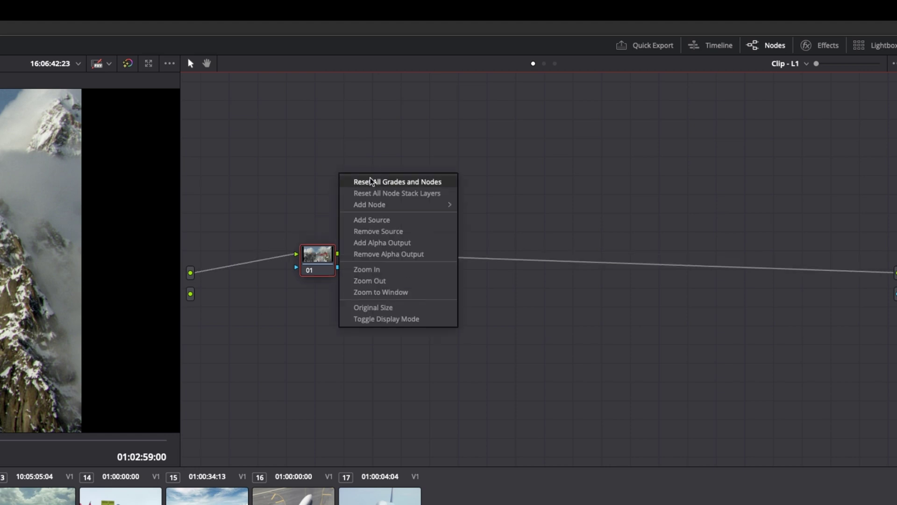
{"action": "left_click", "coordinate": [416, 270]}
{"action": "right_click", "coordinate": [385, 179]}
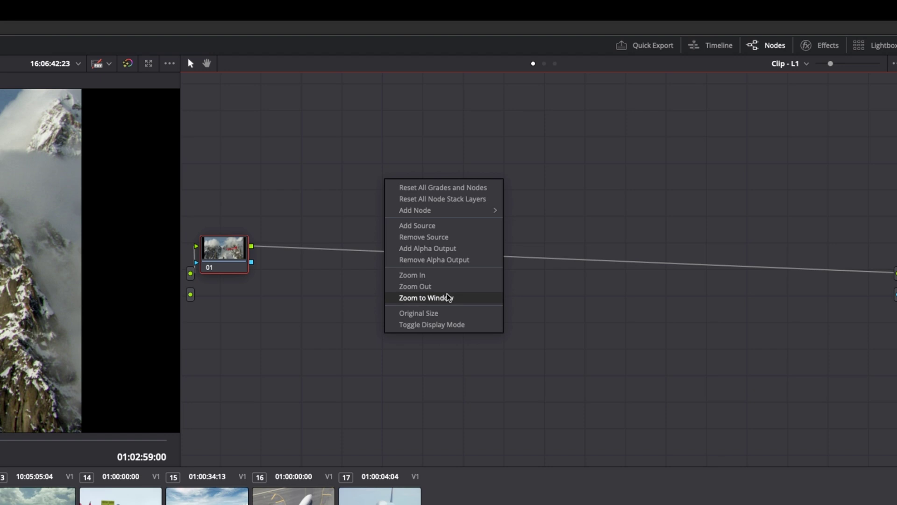
{"action": "left_click", "coordinate": [449, 297]}
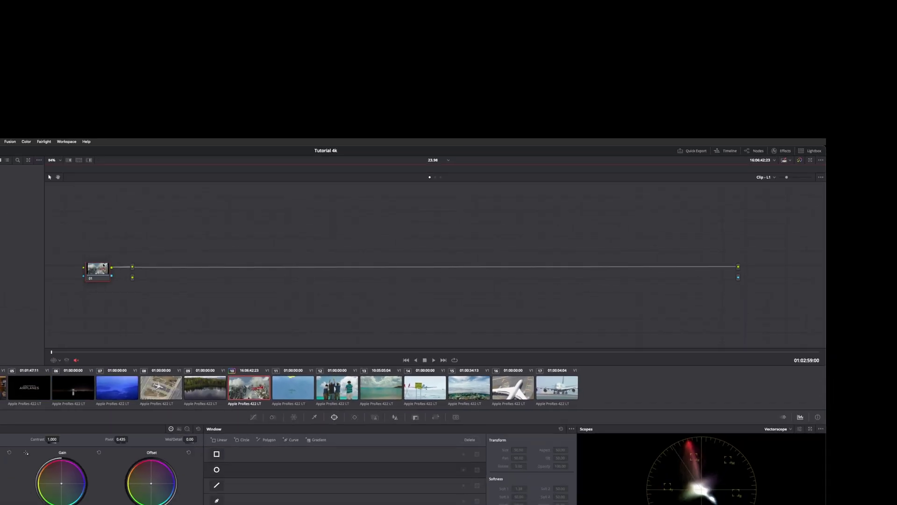
- Widen the viewer beside a narrower node graph and reset the graph to Original Size
{"action": "right_click", "coordinate": [285, 239]}
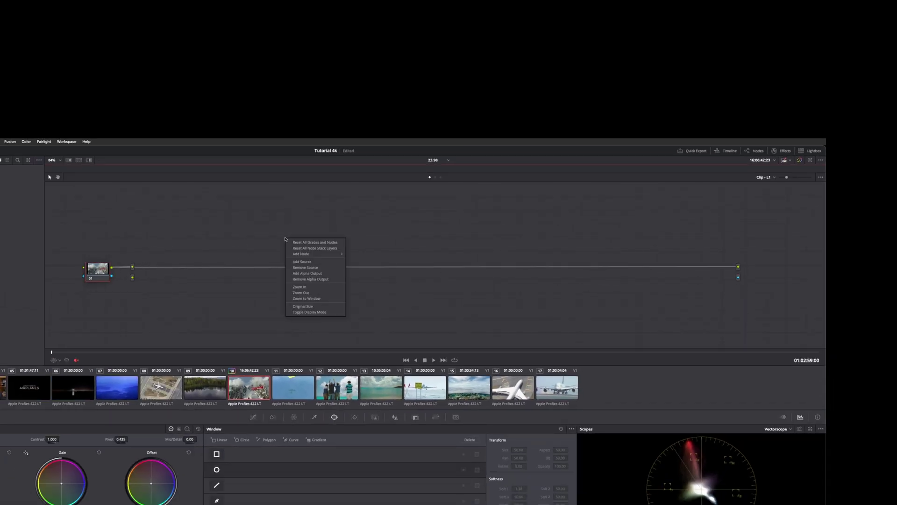
{"action": "left_click", "coordinate": [393, 267]}
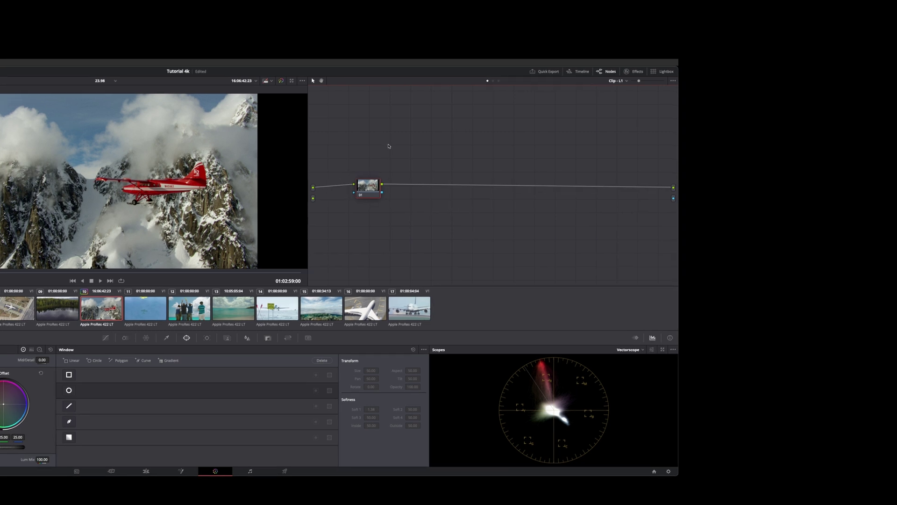
{"action": "mouse_move", "coordinate": [637, 81]}
{"action": "left_mouse_down"}
{"action": "mouse_move", "coordinate": [655, 80]}
{"action": "mouse_move", "coordinate": [632, 80]}
{"action": "left_mouse_up"}
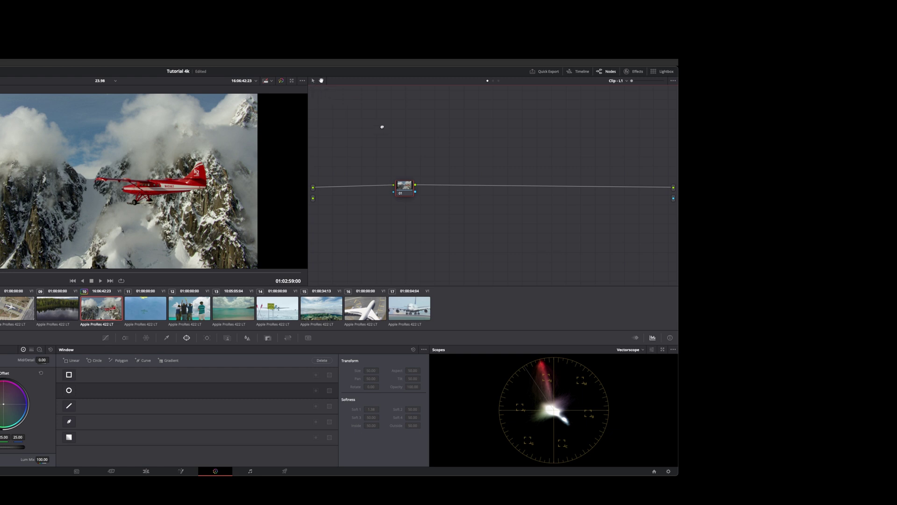
{"action": "left_click_drag", "start_coordinate": [382, 127], "coordinate": [414, 133]}
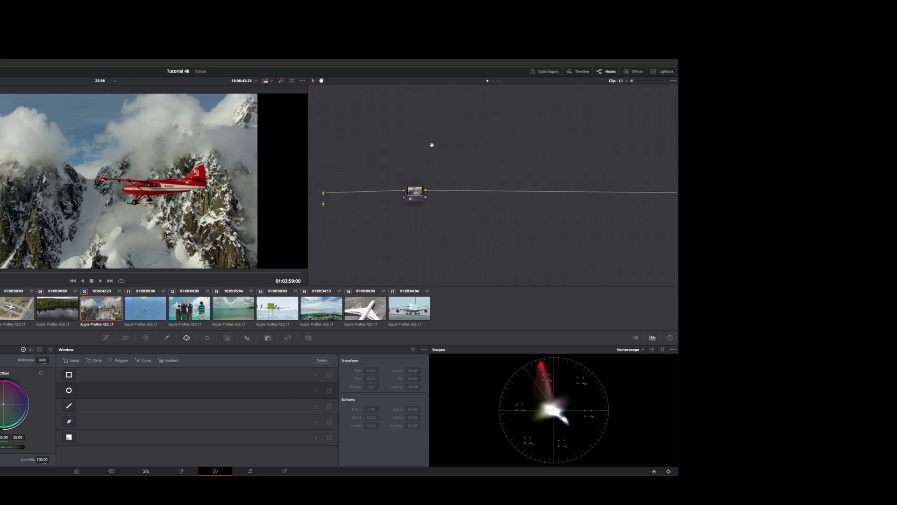
{"action": "left_click_drag", "start_coordinate": [308, 155], "coordinate": [410, 159]}
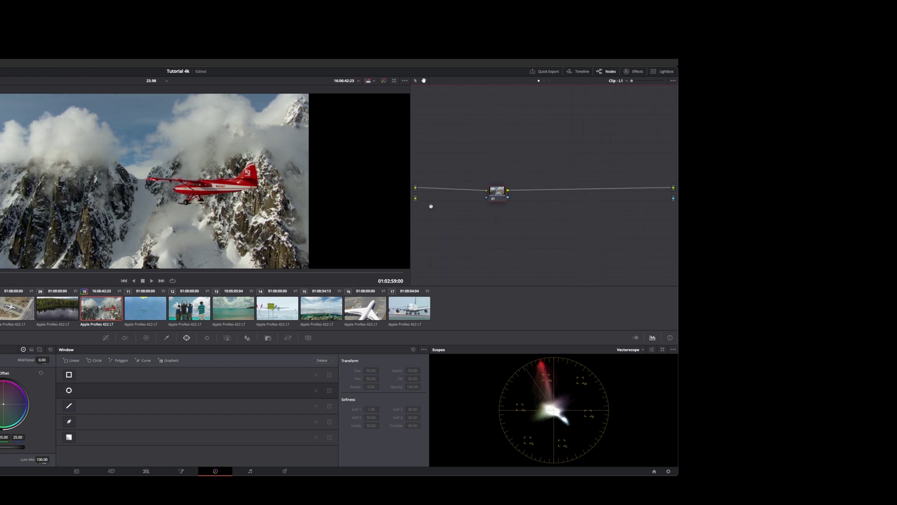
{"action": "left_click_drag", "start_coordinate": [460, 135], "coordinate": [471, 140]}
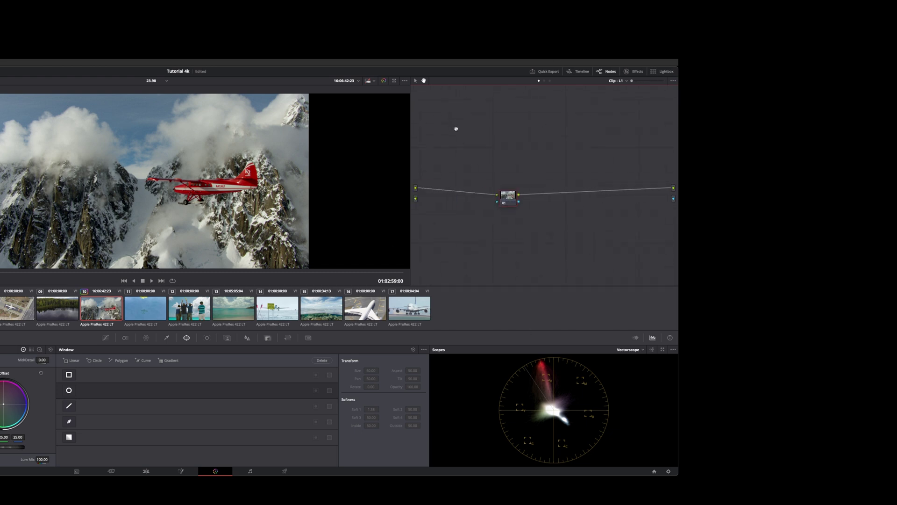
{"action": "right_click", "coordinate": [469, 152]}
{"action": "left_click", "coordinate": [514, 218]}
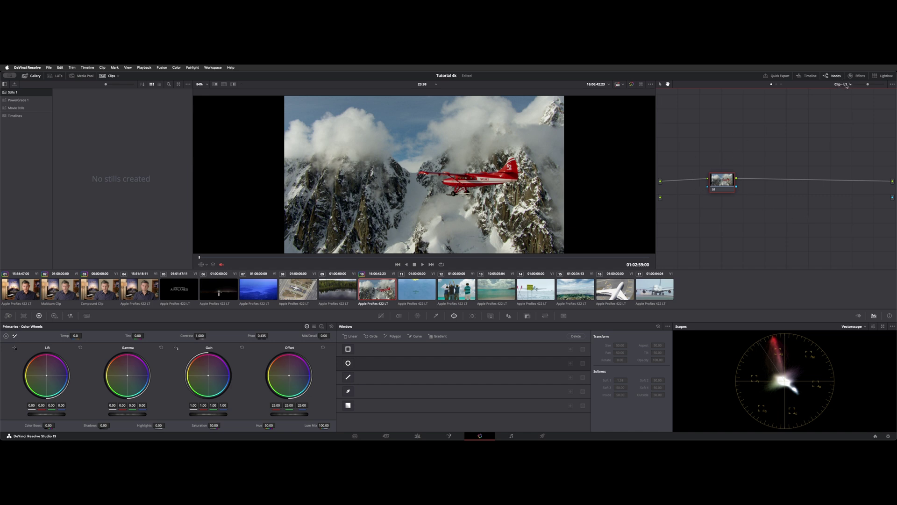
- Switch the node editor to the Timeline level and show the mini timeline
{"action": "left_click", "coordinate": [848, 84]}
{"action": "left_click", "coordinate": [848, 103]}
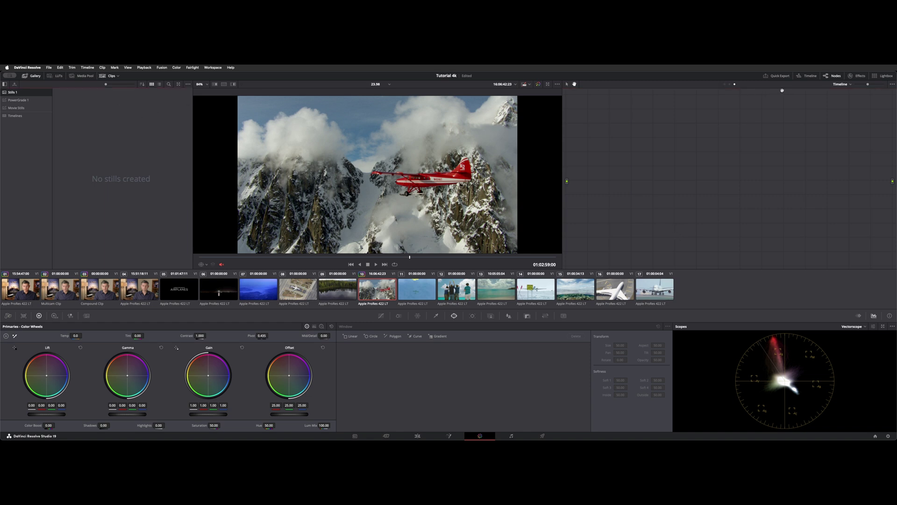
{"action": "left_click", "coordinate": [809, 76]}
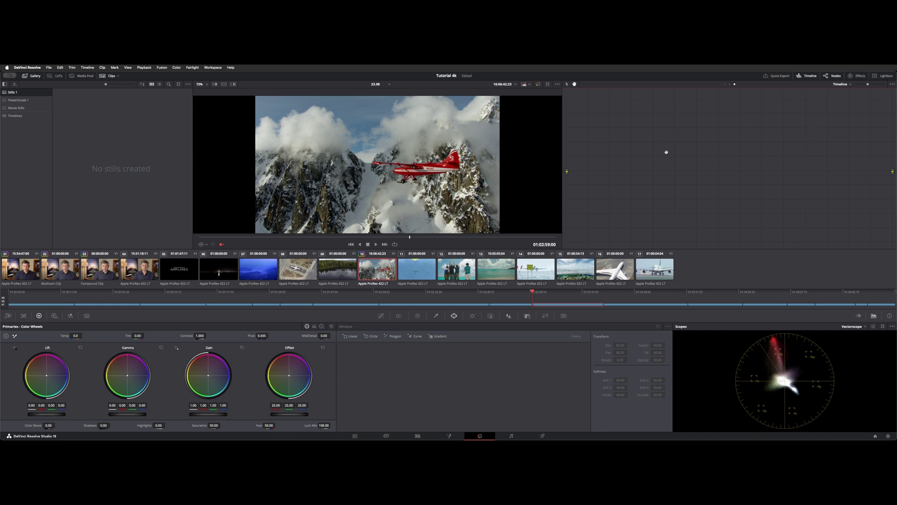
- Add a timeline serial node with a 1.75 blur radius and check it across clips to 15
{"action": "key", "text": "alt+s"}
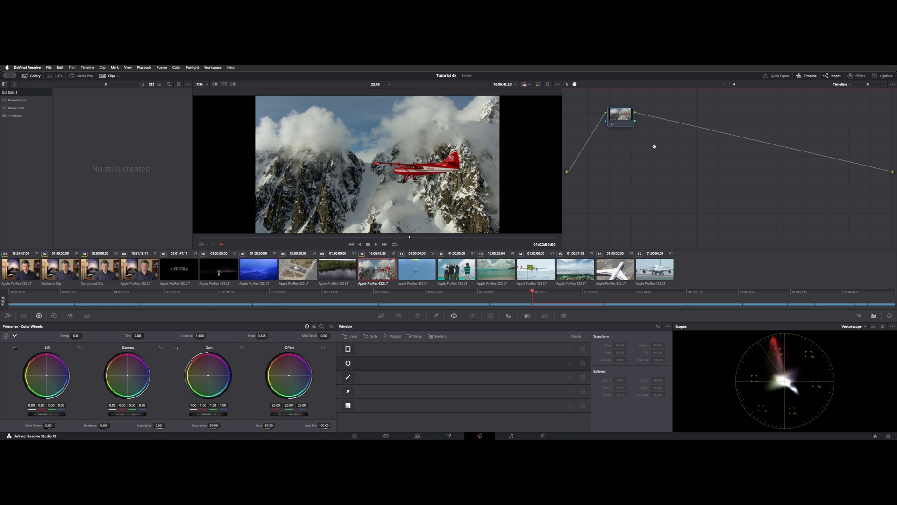
{"action": "left_click_drag", "start_coordinate": [626, 123], "coordinate": [651, 160]}
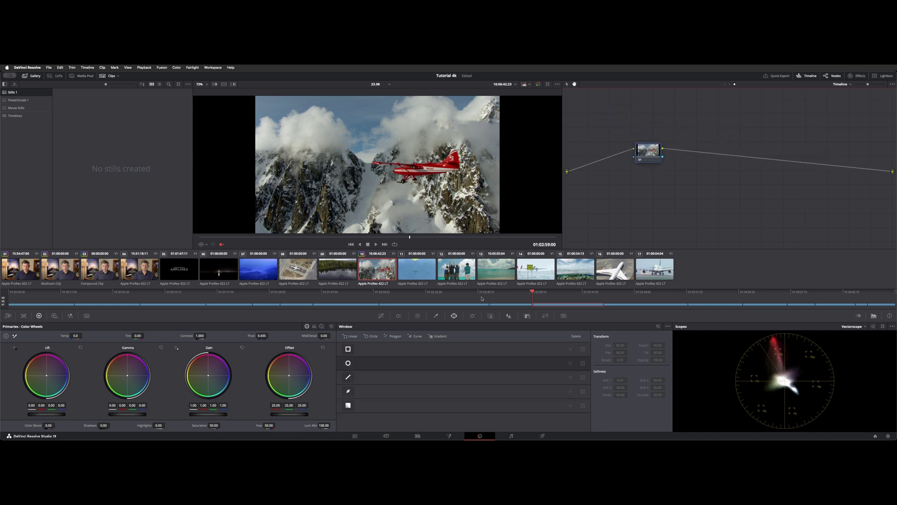
{"action": "left_click", "coordinate": [509, 316]}
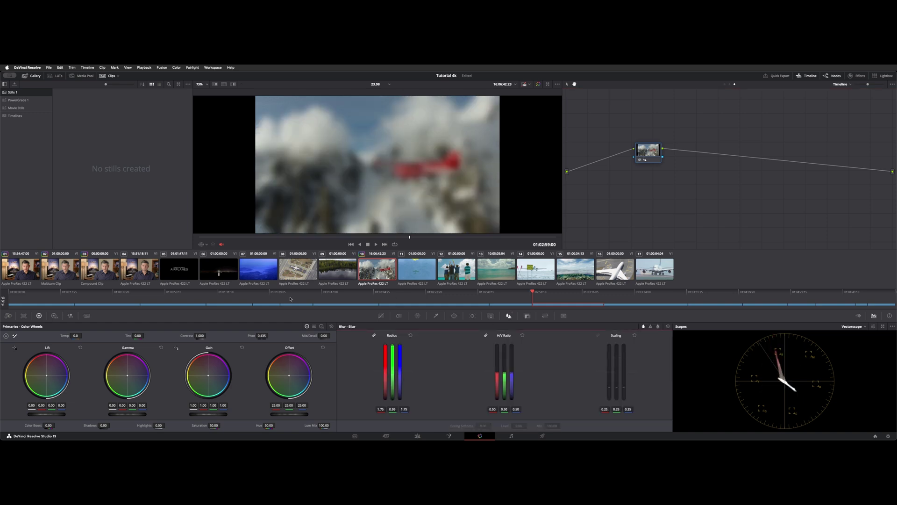
{"action": "left_click", "coordinate": [258, 269]}
{"action": "left_click", "coordinate": [303, 270]}
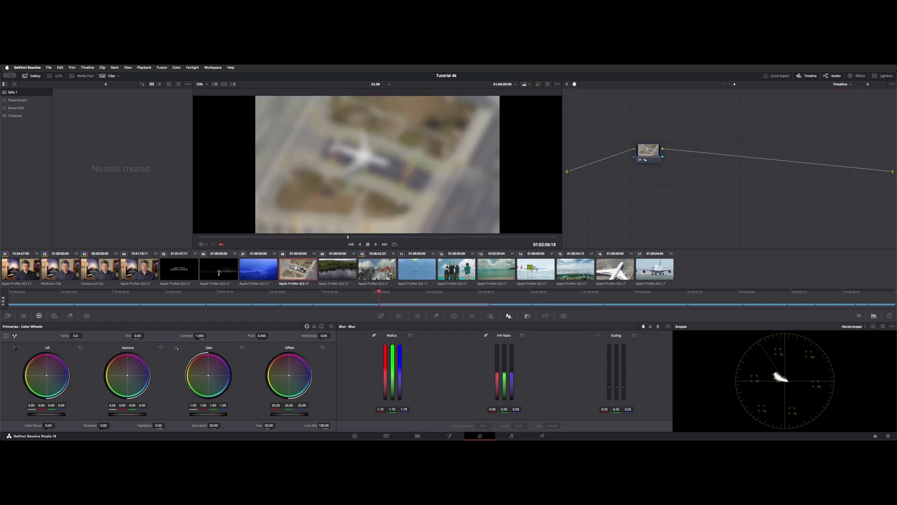
{"action": "left_click", "coordinate": [402, 276]}
{"action": "left_click", "coordinate": [495, 270]}
{"action": "left_click", "coordinate": [535, 270]}
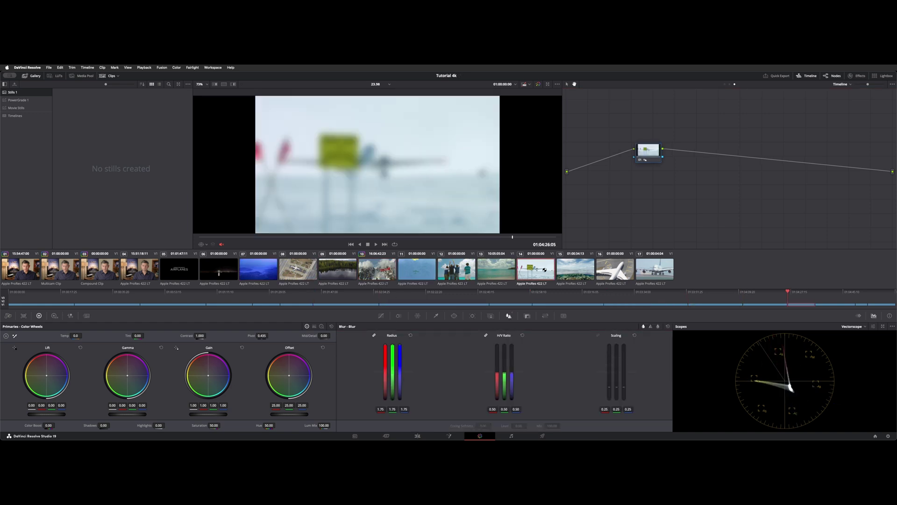
{"action": "left_click", "coordinate": [575, 267]}
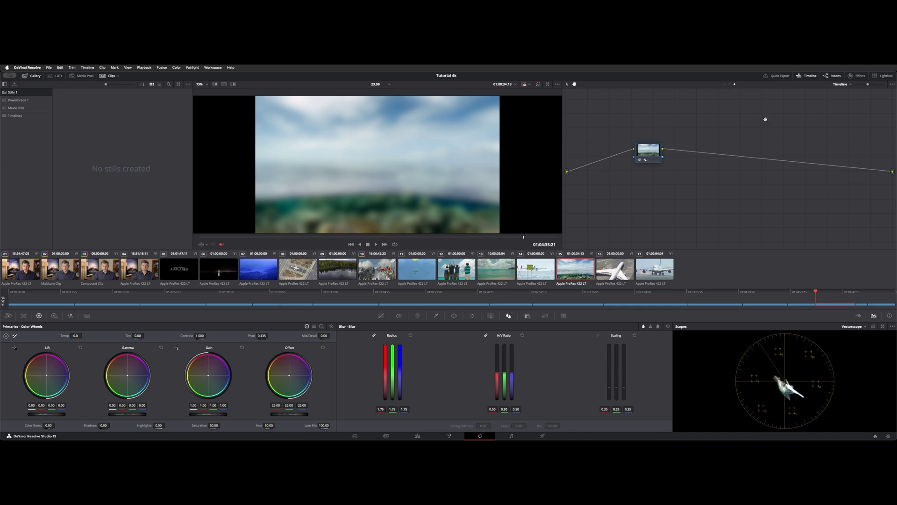
{"action": "left_click", "coordinate": [654, 154]}
- Delete the timeline blur node and return to the clip-level node graph
{"action": "key", "text": "Delete"}
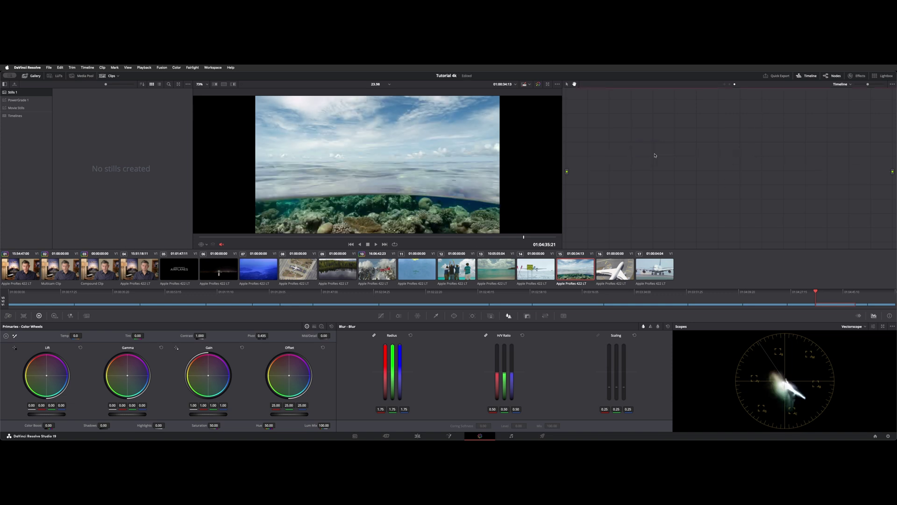
{"action": "right_click", "coordinate": [654, 155]}
{"action": "left_click", "coordinate": [635, 152]}
{"action": "key", "text": "alt+s"}
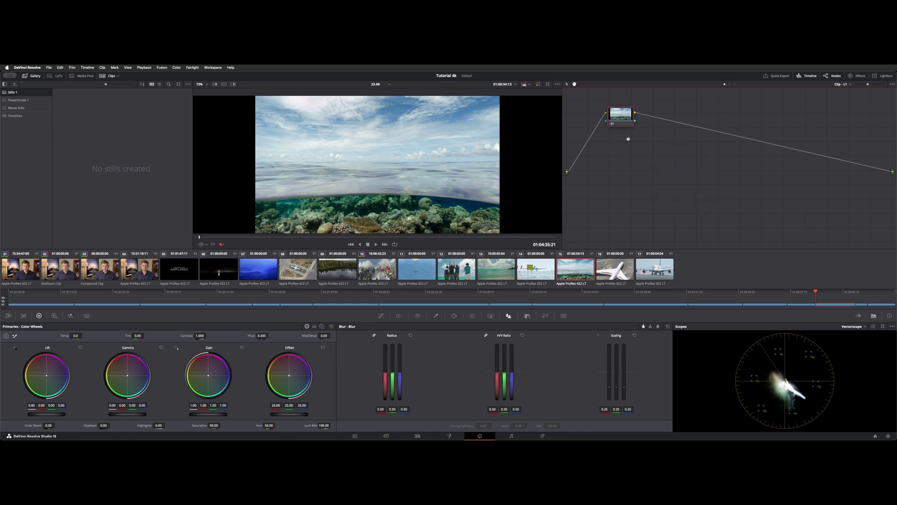
{"action": "left_click_drag", "start_coordinate": [621, 129], "coordinate": [626, 166]}
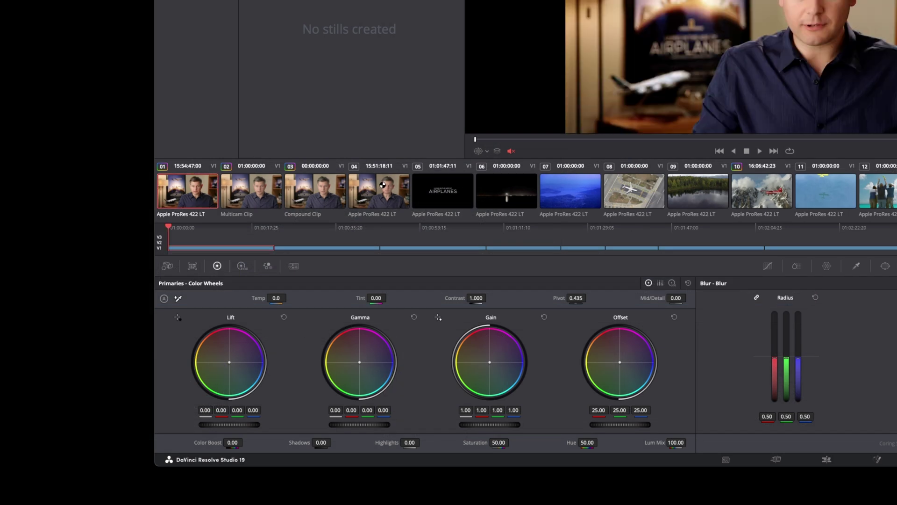
- Put clips 01 through 04 into a new group, accepting the default name
{"action": "left_click", "coordinate": [383, 191], "text": "shift"}
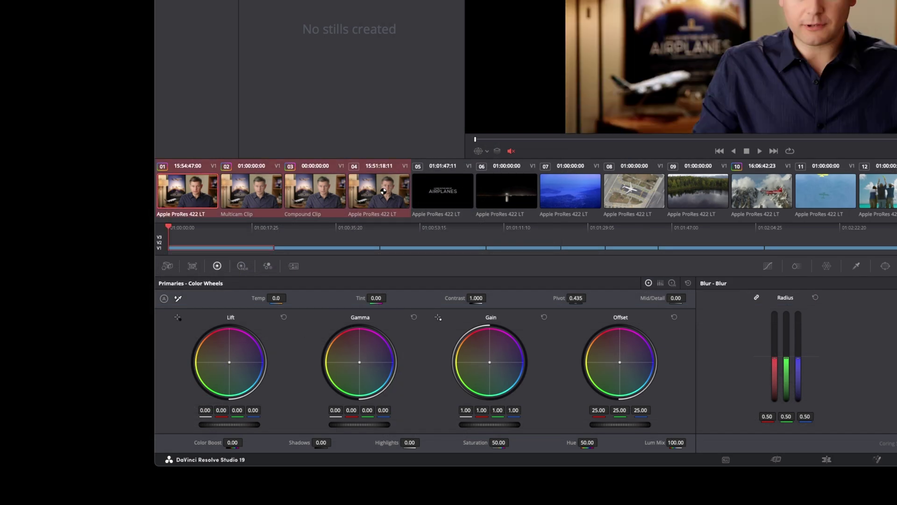
{"action": "right_click", "coordinate": [313, 195]}
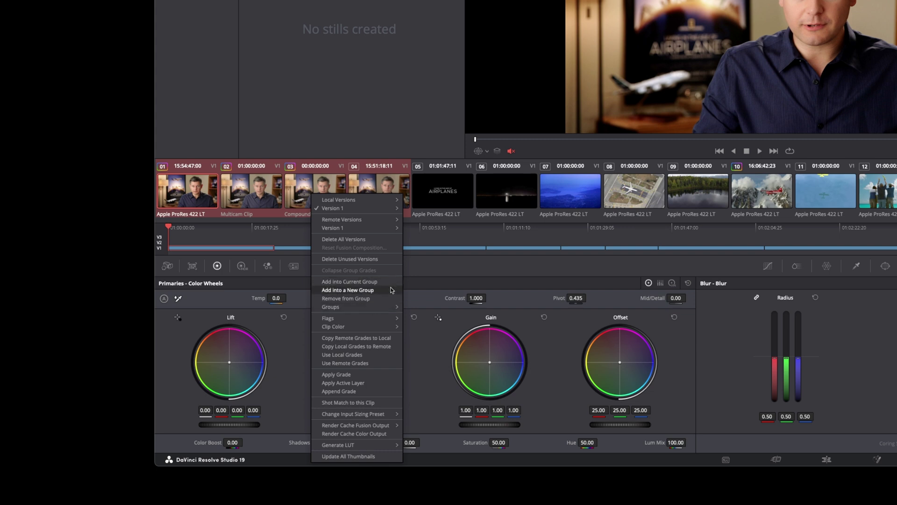
{"action": "mouse_move", "coordinate": [388, 307]}
{"action": "left_click", "coordinate": [377, 290]}
{"action": "key", "text": "Return"}
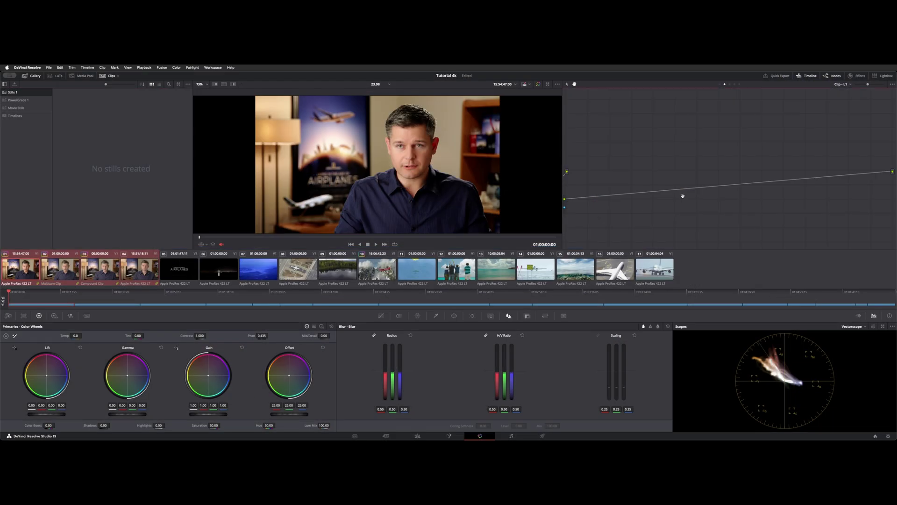
- Darken the shadows and brighten the highlights on node 01's custom curve
{"action": "right_click", "coordinate": [683, 196]}
{"action": "left_click", "coordinate": [722, 85]}
{"action": "left_click", "coordinate": [381, 316]}
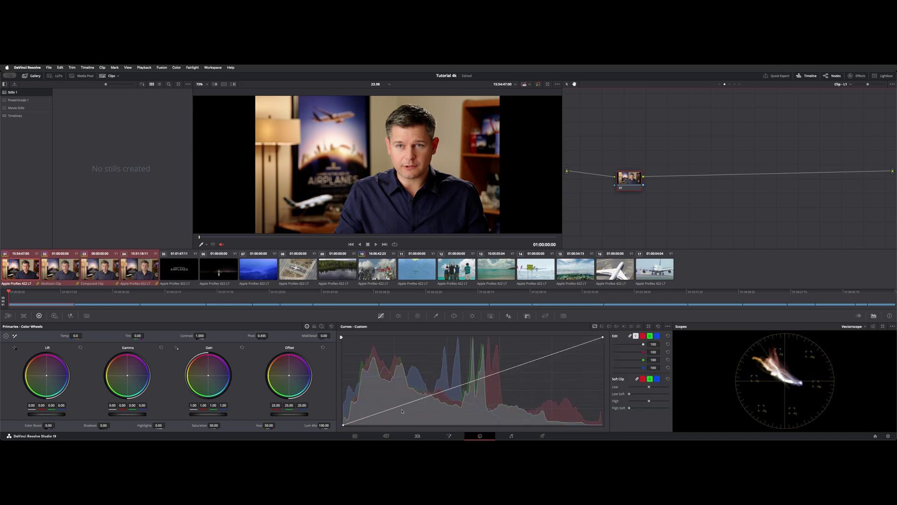
{"action": "left_click_drag", "start_coordinate": [401, 408], "coordinate": [405, 412]}
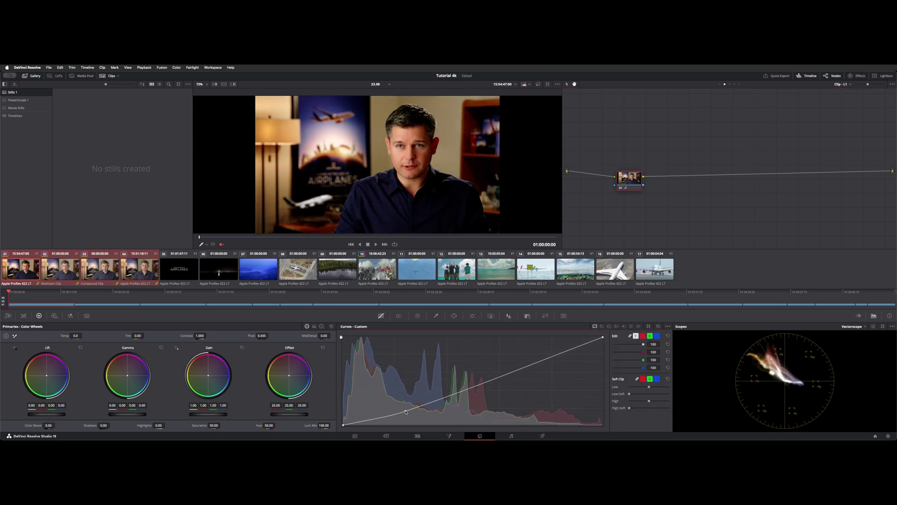
{"action": "left_click_drag", "start_coordinate": [566, 346], "coordinate": [552, 342]}
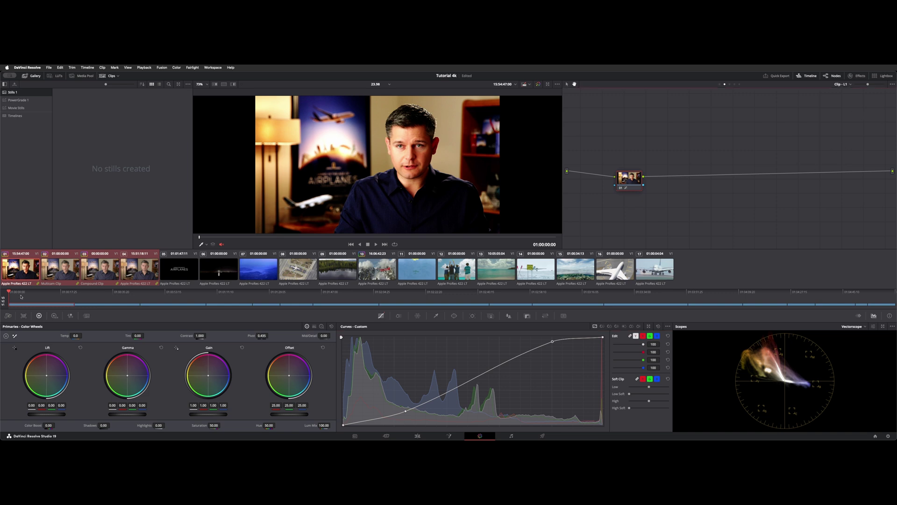
- Compare with another clip, then reset node 01's grade on clip 01
{"action": "left_click", "coordinate": [139, 269]}
{"action": "left_click", "coordinate": [18, 270]}
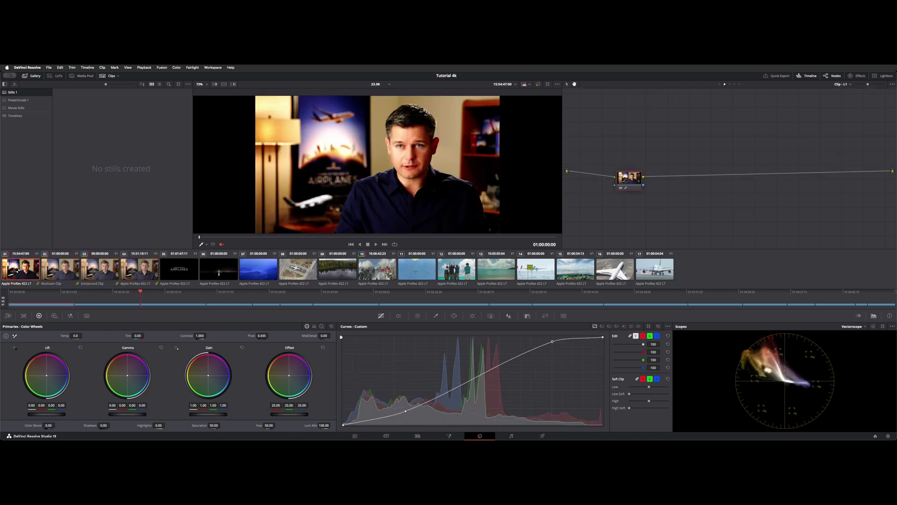
{"action": "right_click", "coordinate": [626, 182]}
{"action": "left_click", "coordinate": [635, 186]}
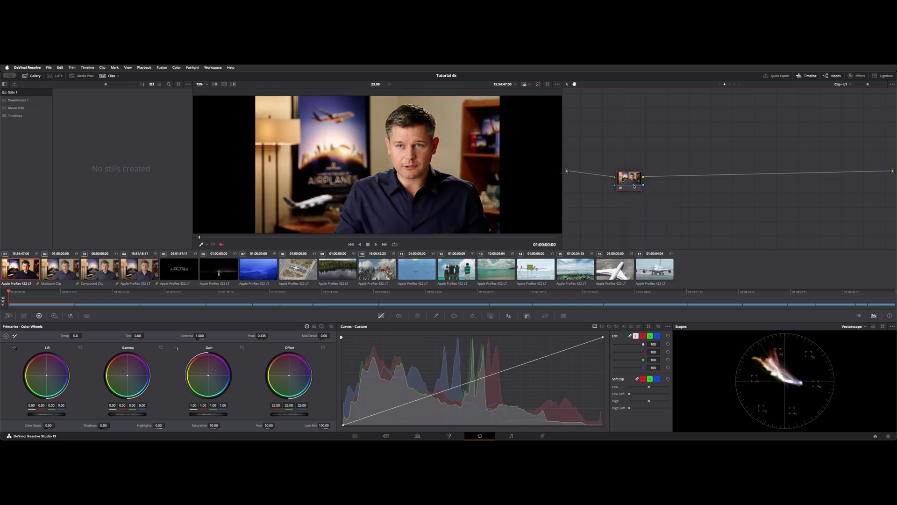
{"action": "left_click", "coordinate": [844, 85]}
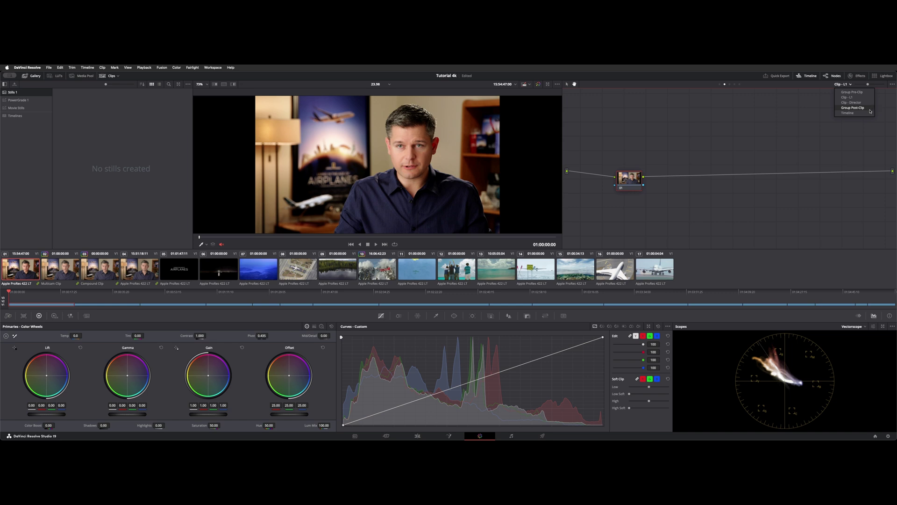
- In the Group Pre-Clip graph, try and undo a curve darkening, then delete node 01
{"action": "left_click", "coordinate": [865, 92]}
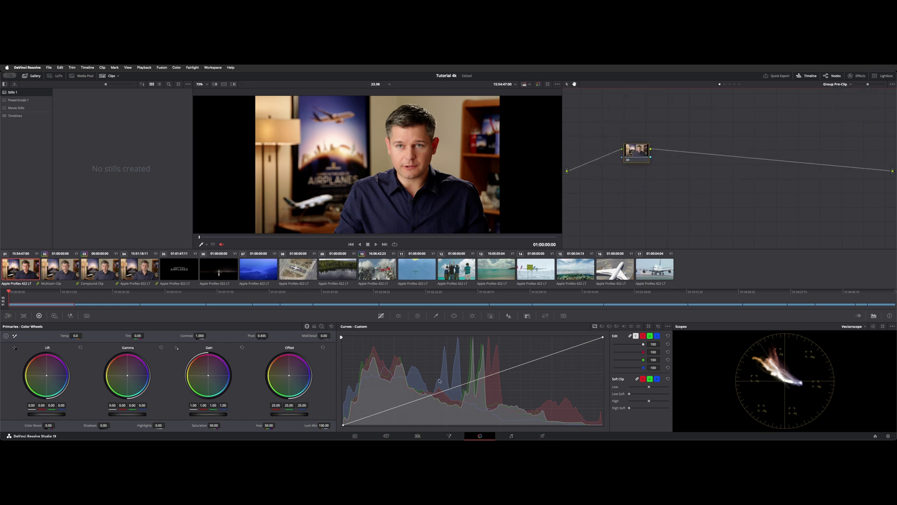
{"action": "left_click_drag", "start_coordinate": [473, 384], "coordinate": [481, 391]}
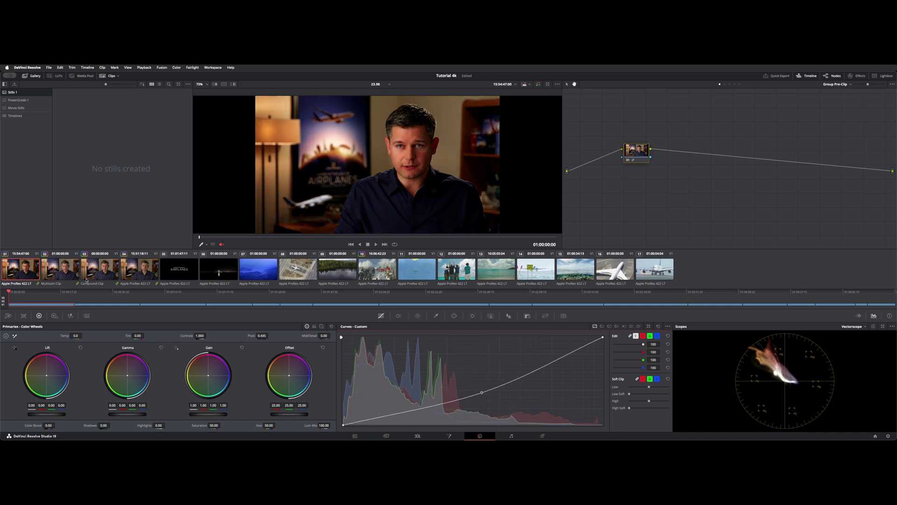
{"action": "key", "text": "ctrl+z"}
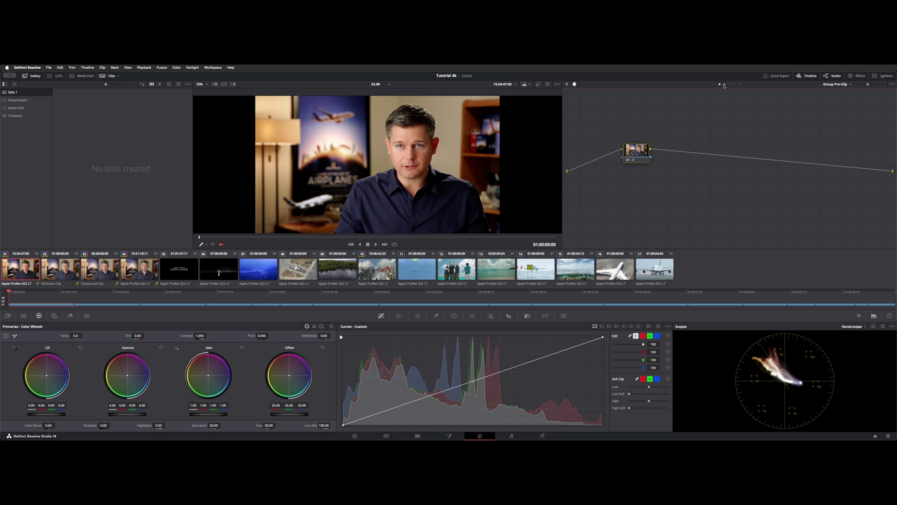
{"action": "left_click", "coordinate": [846, 84]}
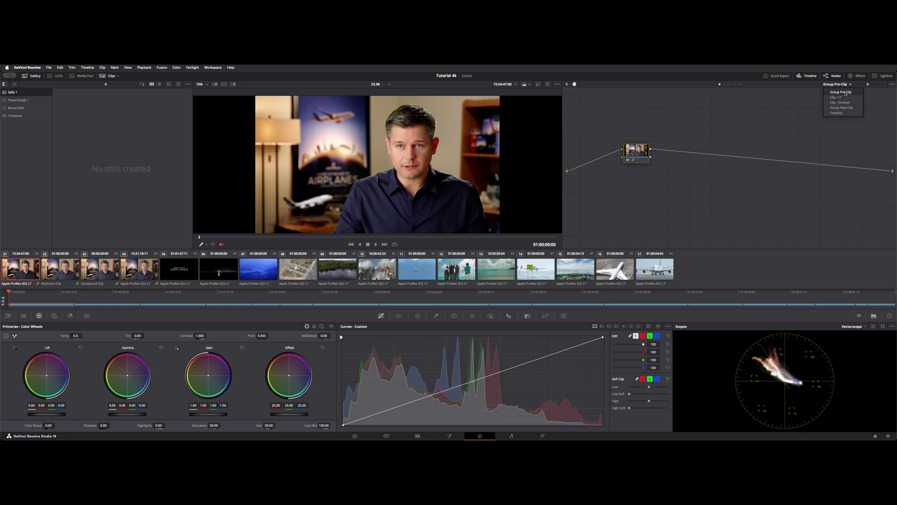
{"action": "left_click", "coordinate": [634, 161]}
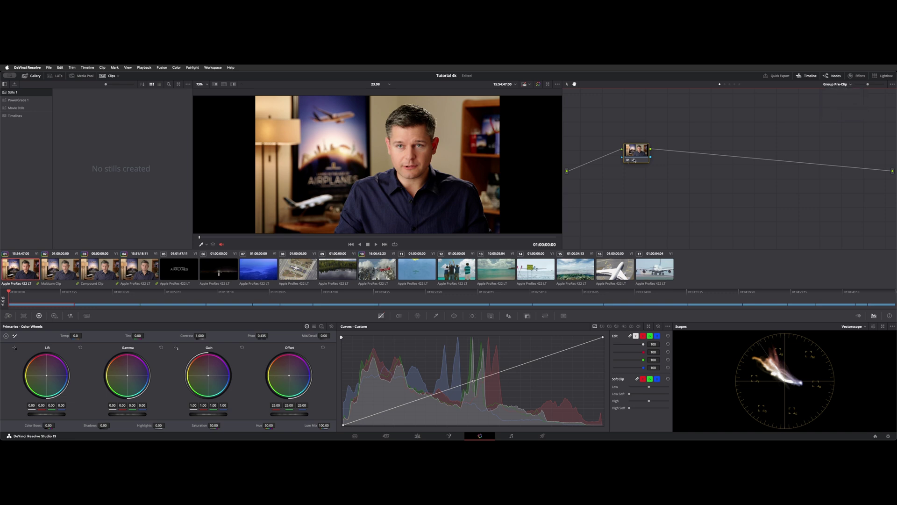
{"action": "key", "text": "Delete"}
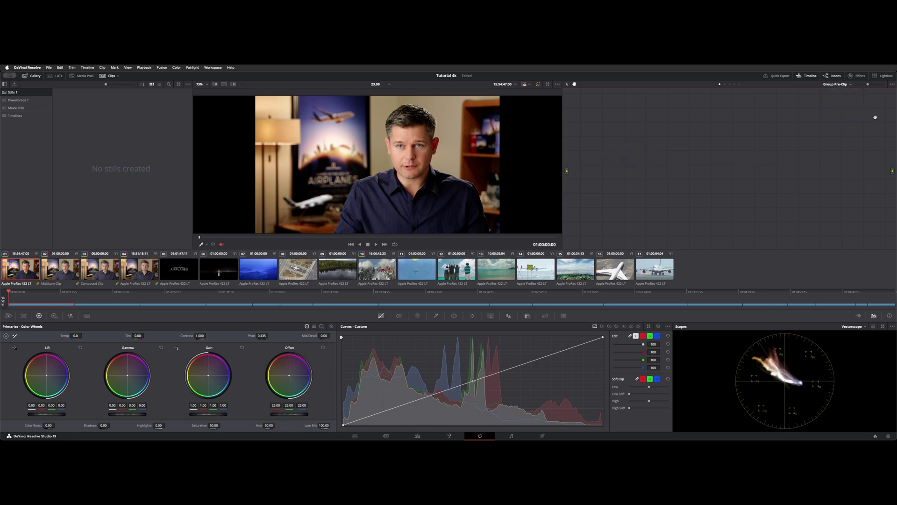
- Delete node 01 from the Group Post-Clip graph
{"action": "left_click", "coordinate": [849, 83]}
{"action": "left_click", "coordinate": [842, 113]}
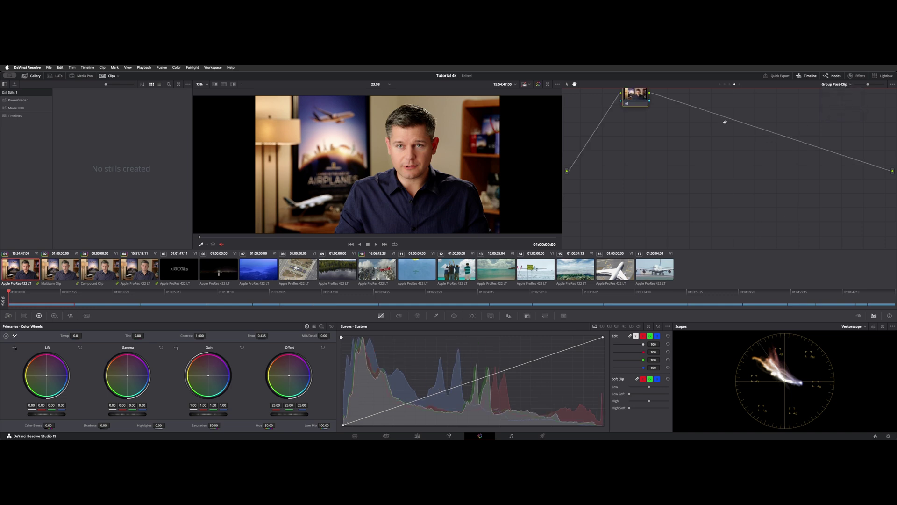
{"action": "left_click_drag", "start_coordinate": [639, 96], "coordinate": [643, 125]}
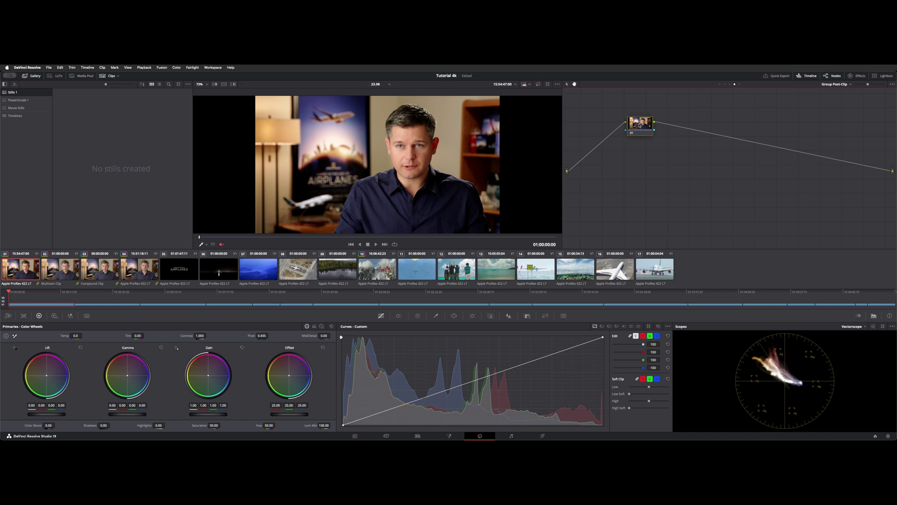
{"action": "key", "text": "Delete"}
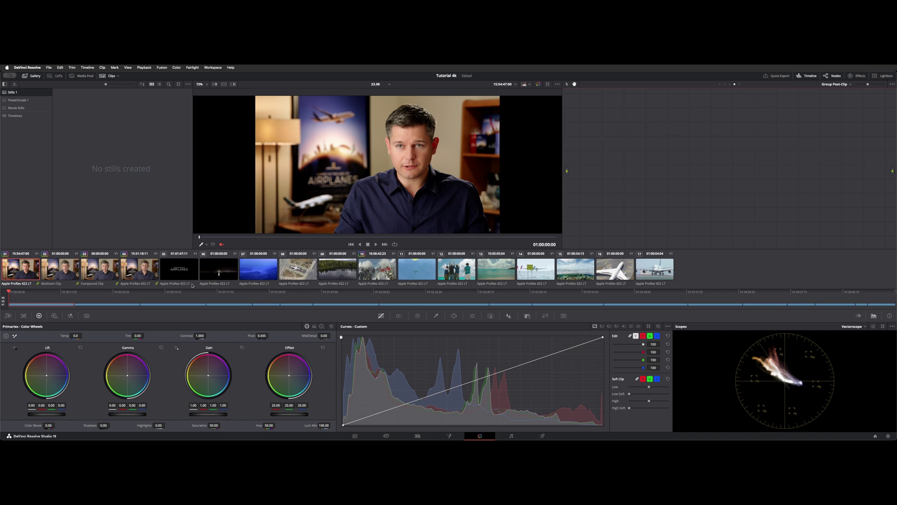
{"action": "left_click", "coordinate": [139, 269], "text": "shift"}
- Delete the INter group from clips 01–04 and confirm the deletion
{"action": "right_click", "coordinate": [87, 269]}
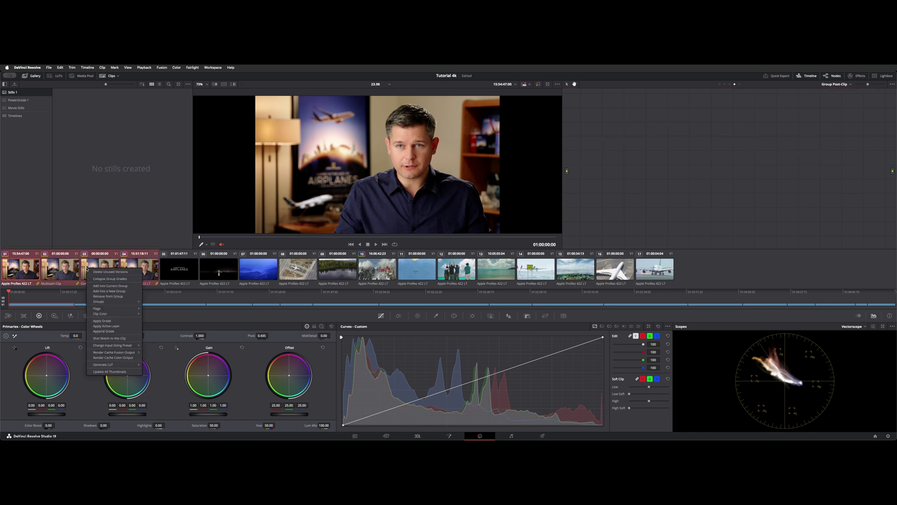
{"action": "mouse_move", "coordinate": [127, 303]}
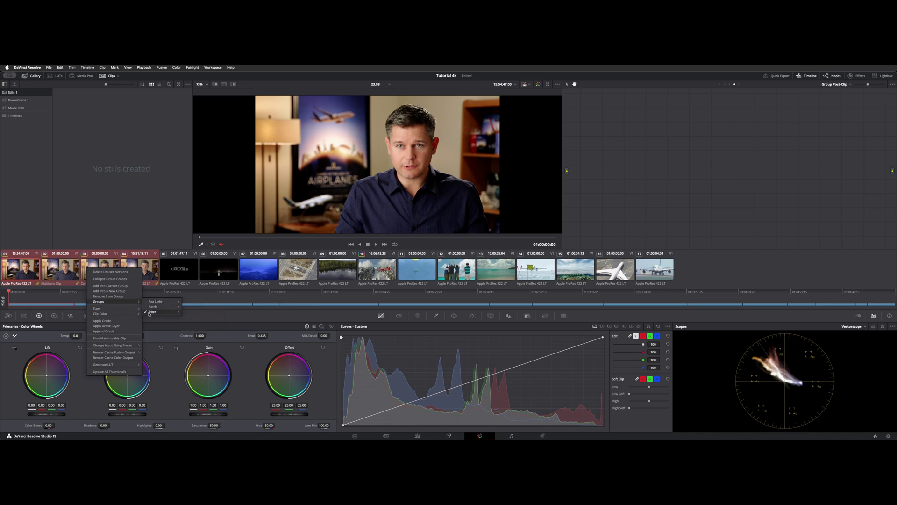
{"action": "mouse_move", "coordinate": [159, 312]}
{"action": "left_click", "coordinate": [193, 327]}
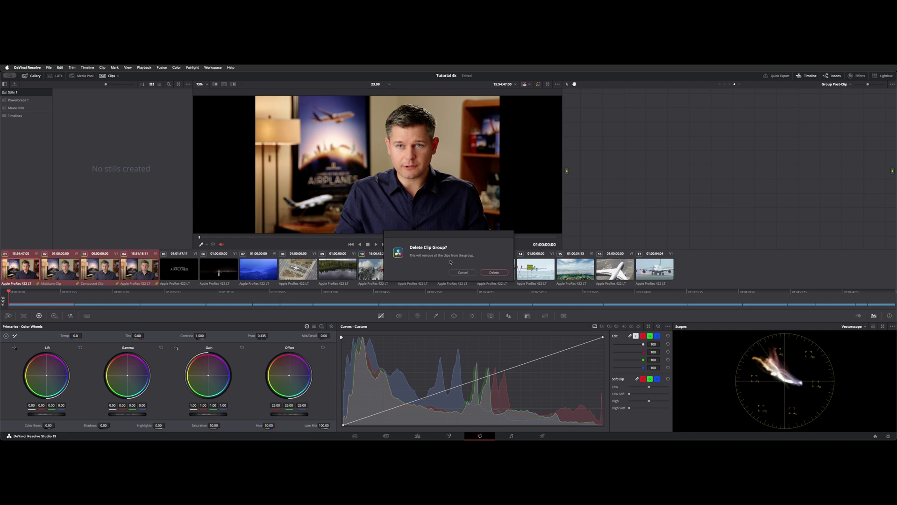
{"action": "left_click", "coordinate": [494, 272]}
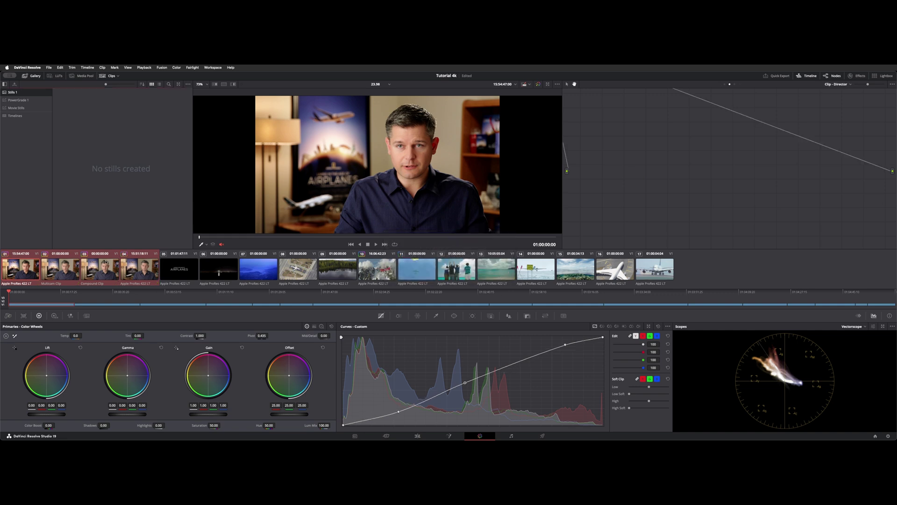
{"action": "left_click", "coordinate": [27, 270]}
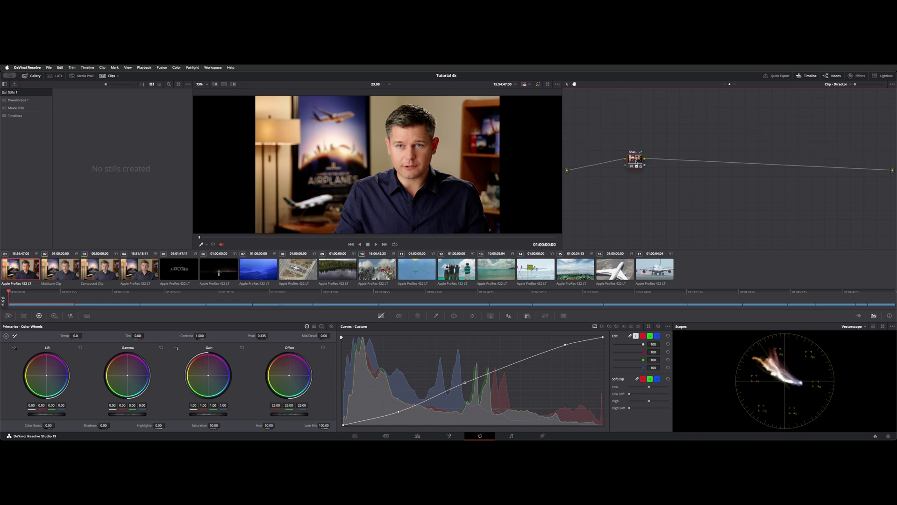
- Lock clip 01's Shared Node 1 so its curves grade can't be edited
{"action": "left_click_drag", "start_coordinate": [641, 168], "coordinate": [646, 176]}
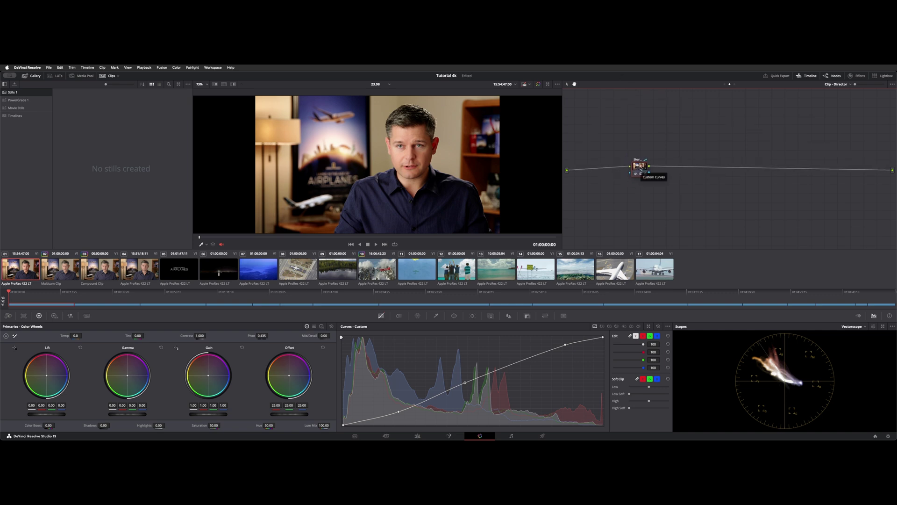
{"action": "right_click", "coordinate": [642, 166]}
{"action": "left_click", "coordinate": [770, 209]}
{"action": "right_click", "coordinate": [698, 203]}
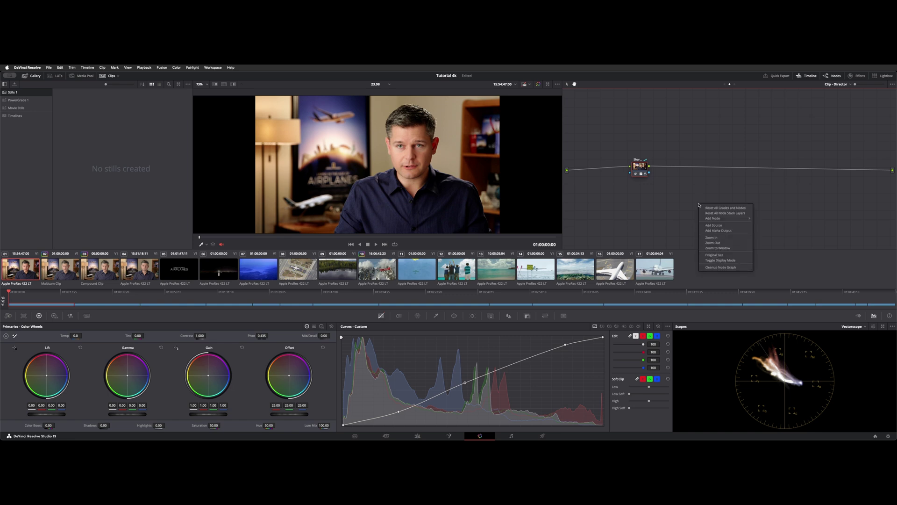
{"action": "mouse_move", "coordinate": [746, 220]}
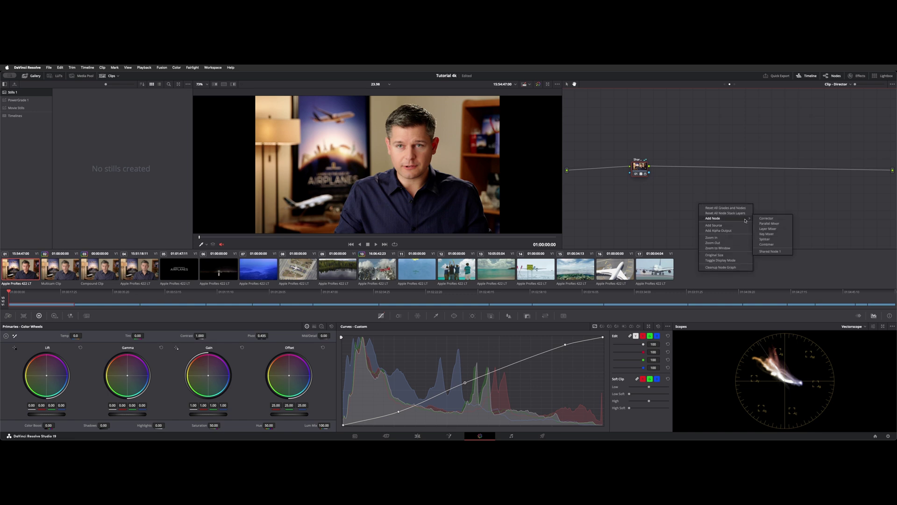
{"action": "left_click", "coordinate": [786, 252]}
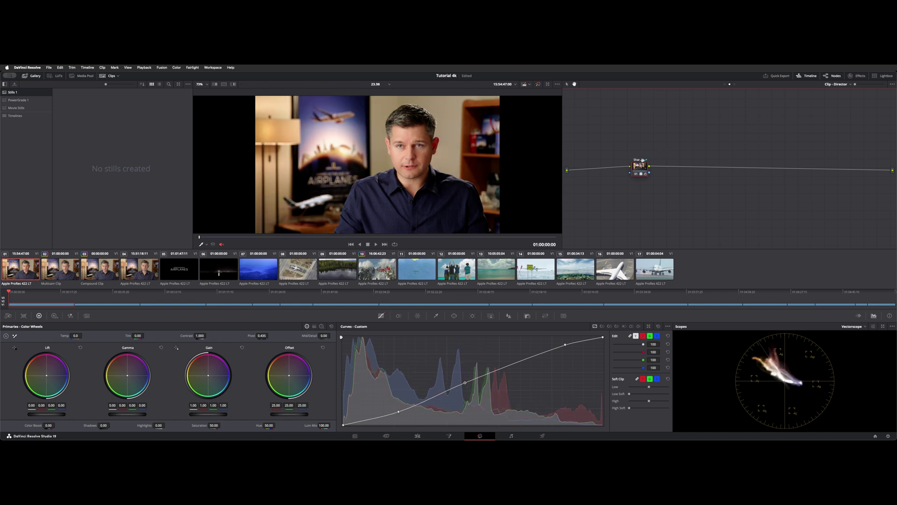
{"action": "left_click_drag", "start_coordinate": [640, 166], "coordinate": [635, 166]}
{"action": "right_click", "coordinate": [636, 170]}
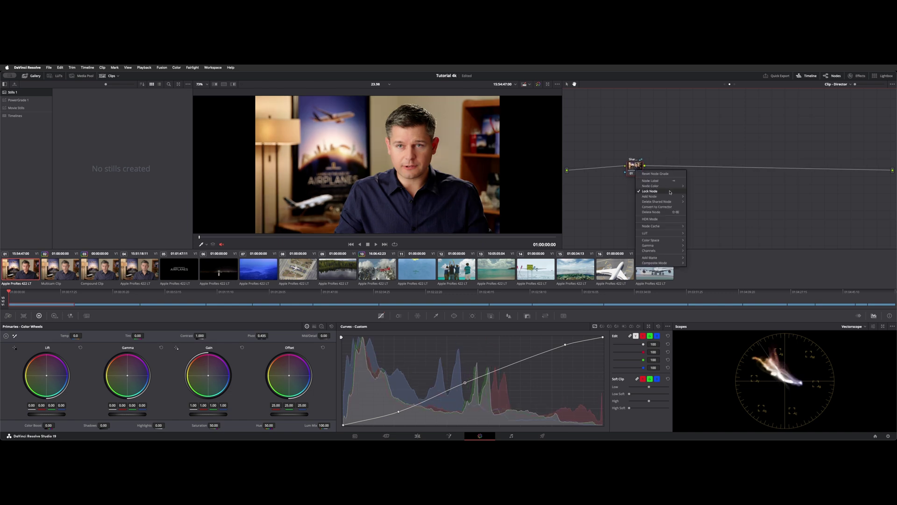
{"action": "left_click", "coordinate": [666, 191]}
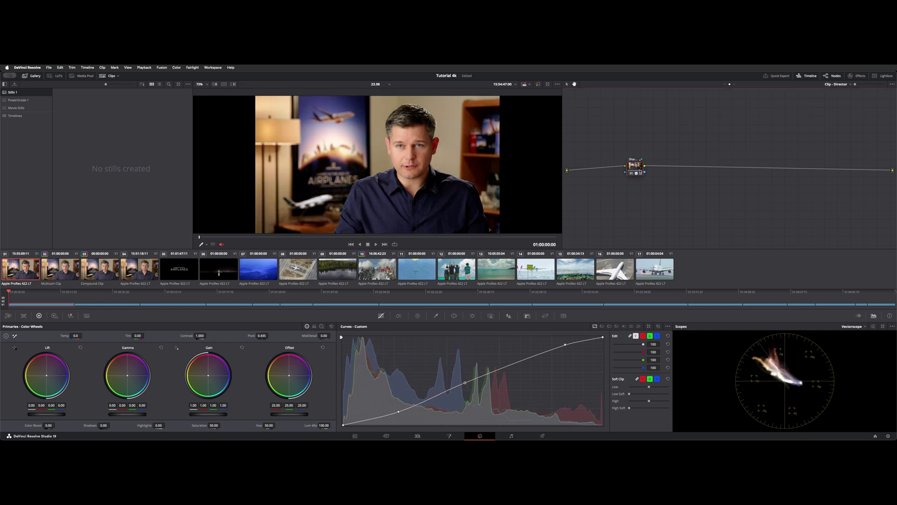
- On the Multicam Clip, add Shared Node 1 after node 01
{"action": "key", "text": "Down"}
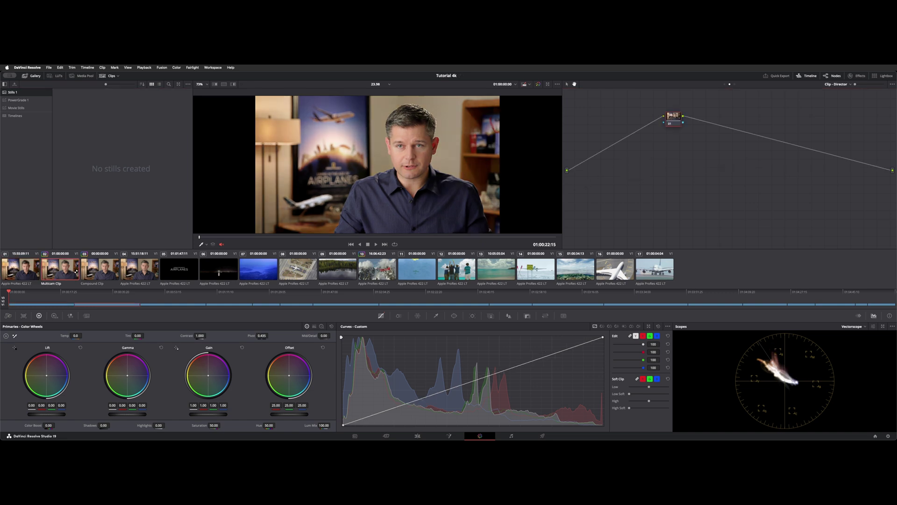
{"action": "left_click_drag", "start_coordinate": [671, 124], "coordinate": [620, 173]}
{"action": "right_click", "coordinate": [621, 170]}
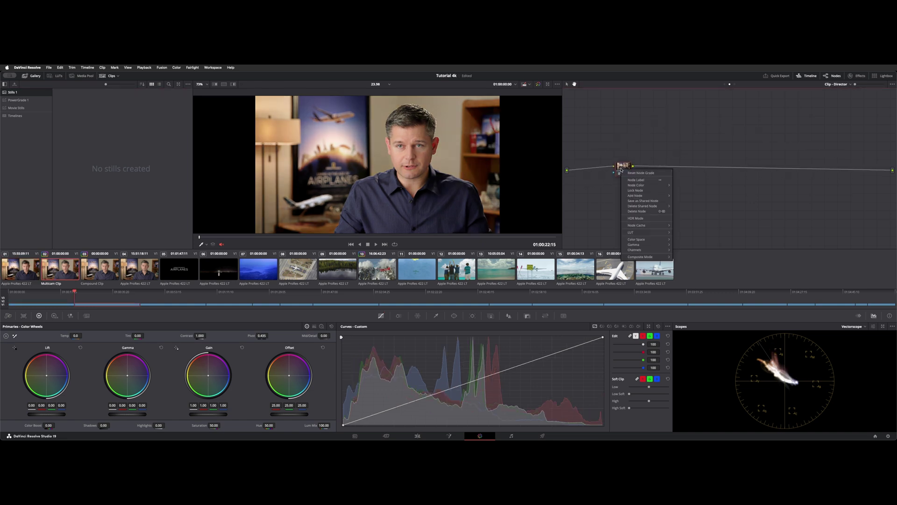
{"action": "mouse_move", "coordinate": [647, 196]}
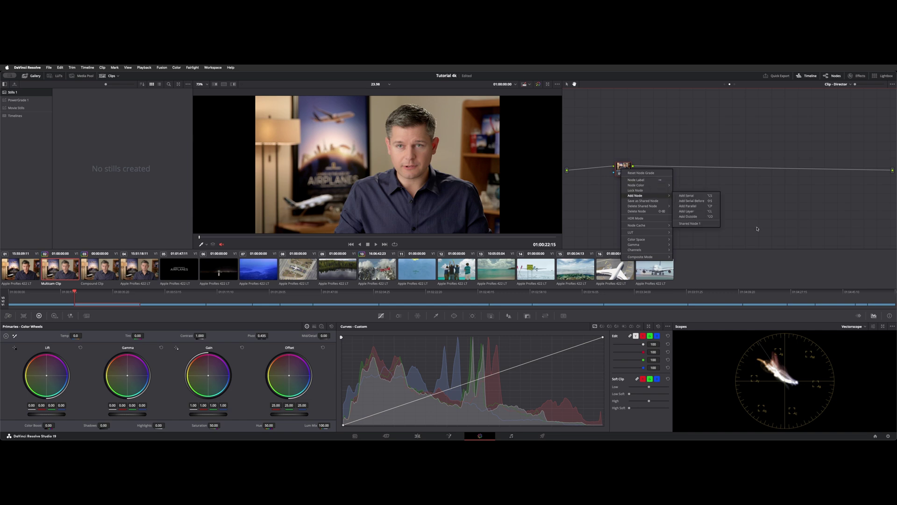
{"action": "left_click", "coordinate": [701, 224]}
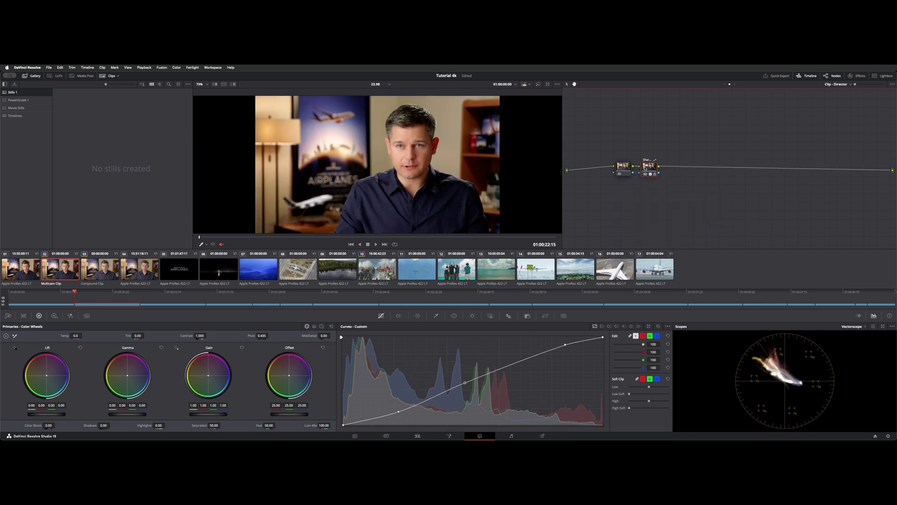
{"action": "left_click_drag", "start_coordinate": [645, 168], "coordinate": [655, 171]}
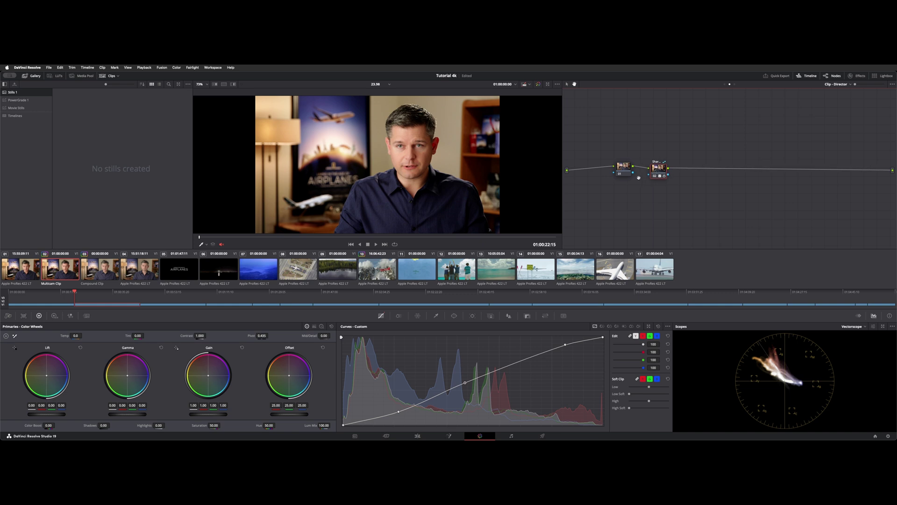
- Compare with clip 01, then lock shared node 02 on the Multicam Clip
{"action": "left_click", "coordinate": [16, 277]}
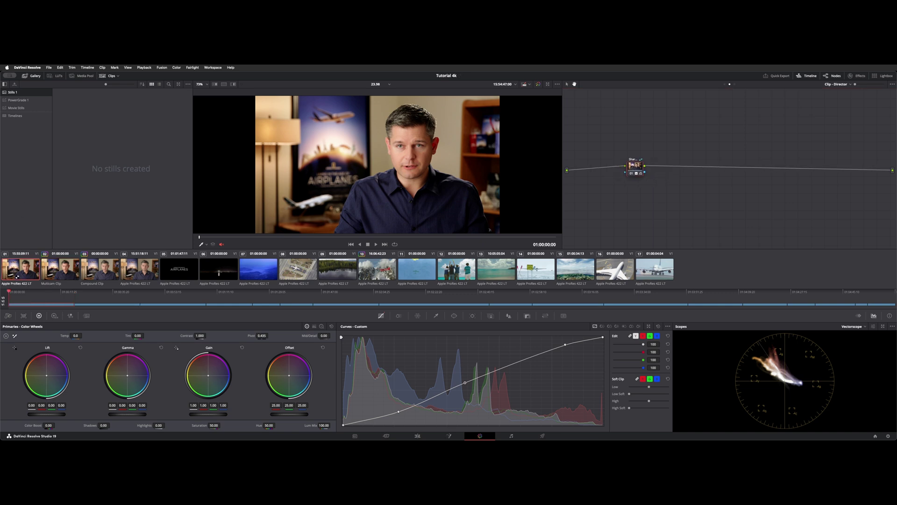
{"action": "key", "text": "Down"}
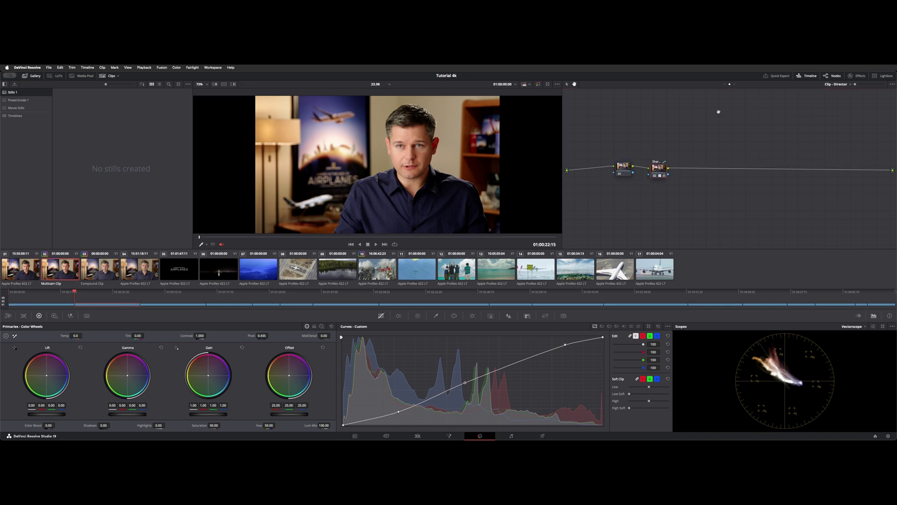
{"action": "left_click_drag", "start_coordinate": [659, 171], "coordinate": [669, 166]}
{"action": "right_click", "coordinate": [669, 166]}
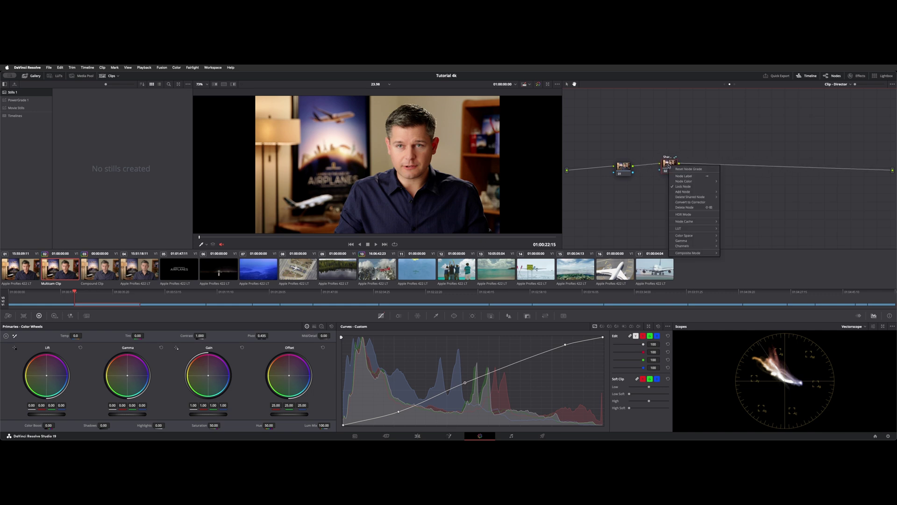
{"action": "left_click", "coordinate": [692, 187]}
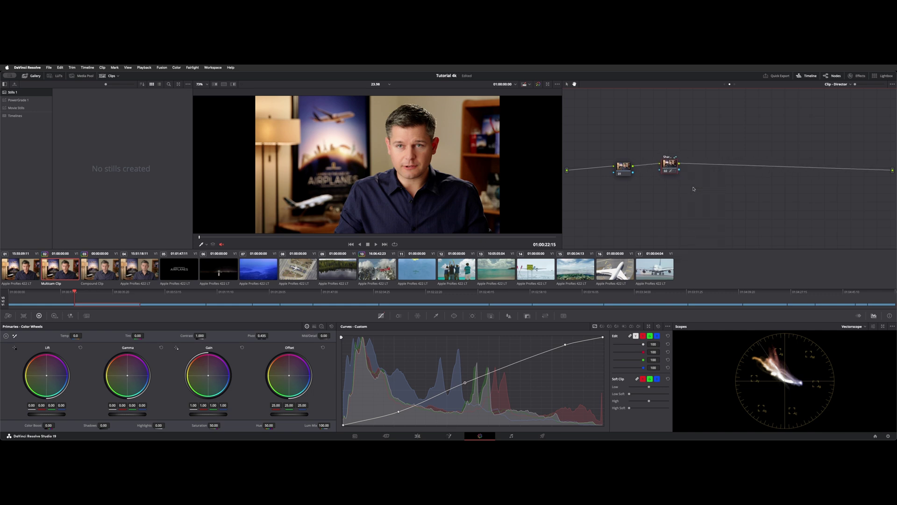
- Remove a control point from the custom curve and switch over to clip 01
{"action": "right_click", "coordinate": [399, 412]}
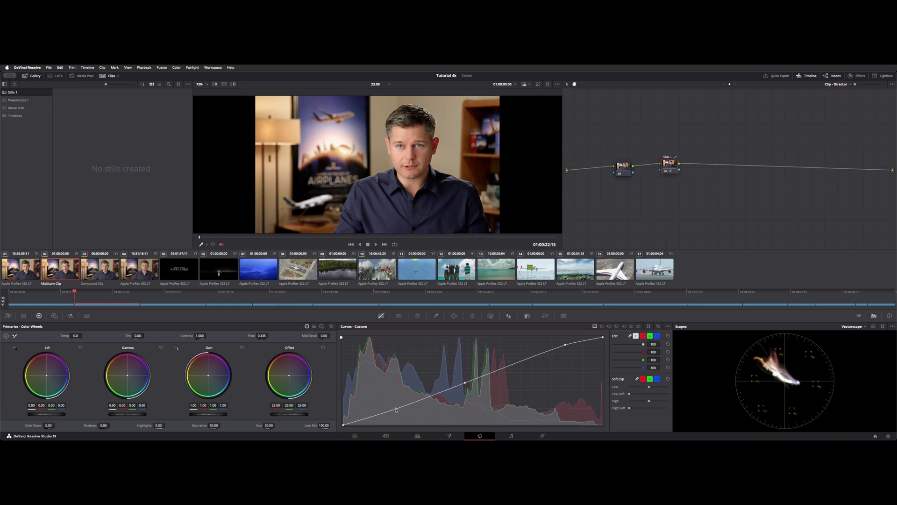
{"action": "left_click", "coordinate": [21, 270]}
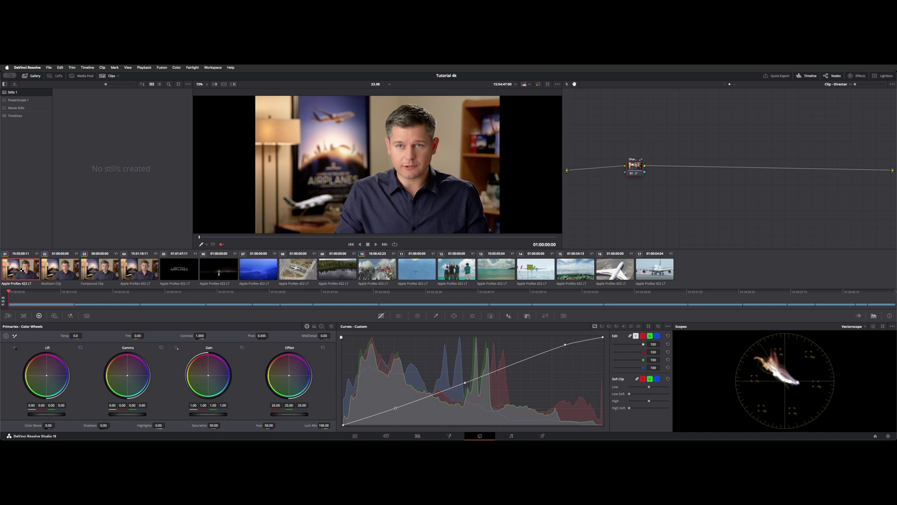
{"action": "left_click", "coordinate": [55, 270]}
{"action": "left_click", "coordinate": [22, 270]}
{"action": "left_click", "coordinate": [144, 193]}
{"action": "left_click", "coordinate": [127, 234]}
- Move the shared node further right along its input-output link
{"action": "left_click_drag", "start_coordinate": [643, 165], "coordinate": [641, 171]}
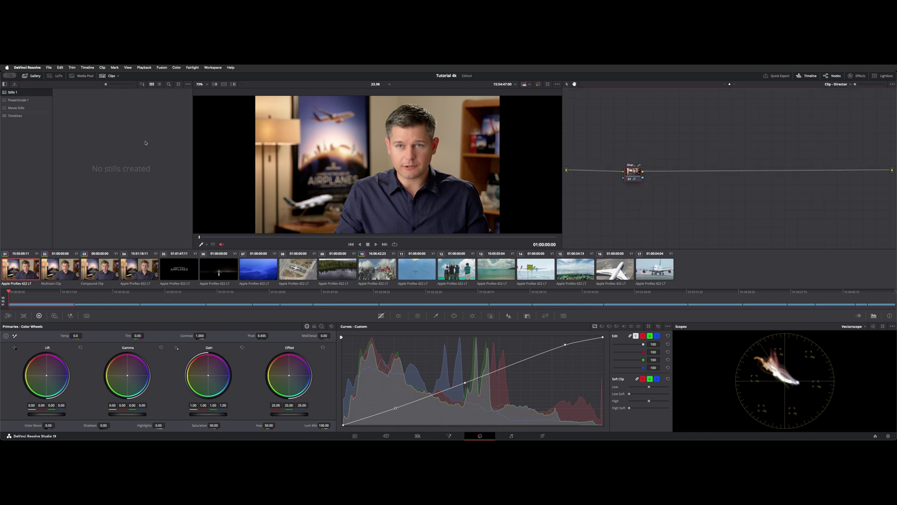
{"action": "left_click_drag", "start_coordinate": [650, 120], "coordinate": [622, 97]}
{"action": "left_click_drag", "start_coordinate": [602, 153], "coordinate": [653, 161]}
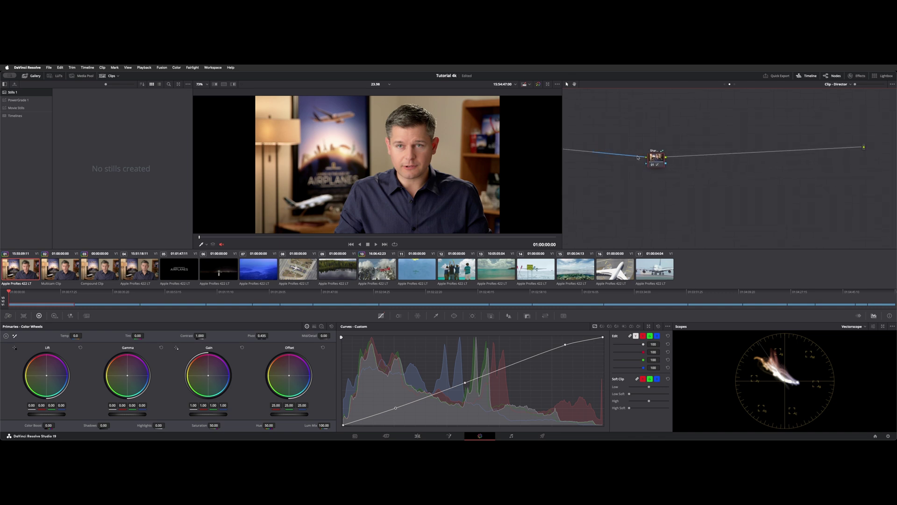
- Apply the Tree 1 still from PowerGrade 1, check that layer L1 keeps one node, then return to Director
{"action": "left_click", "coordinate": [23, 100]}
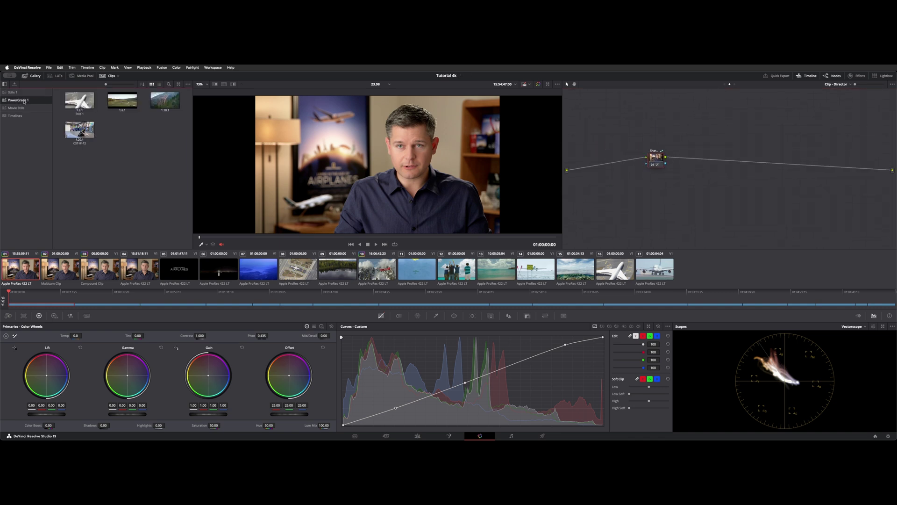
{"action": "left_click_drag", "start_coordinate": [80, 100], "coordinate": [708, 210]}
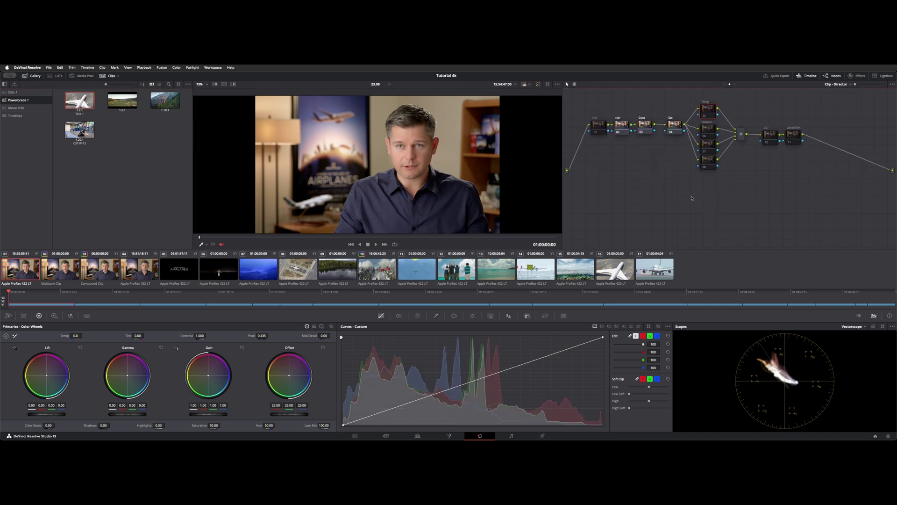
{"action": "left_click", "coordinate": [845, 85]}
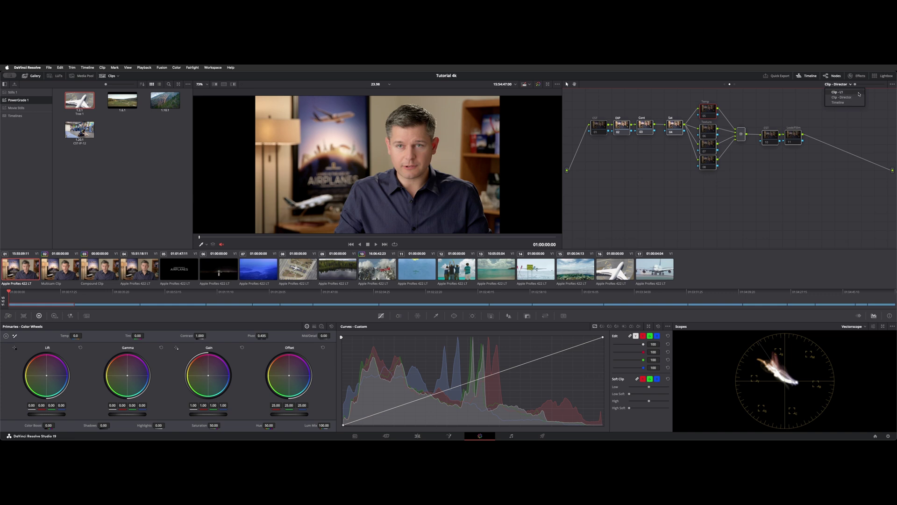
{"action": "left_click", "coordinate": [837, 92]}
{"action": "left_click_drag", "start_coordinate": [641, 150], "coordinate": [640, 156]}
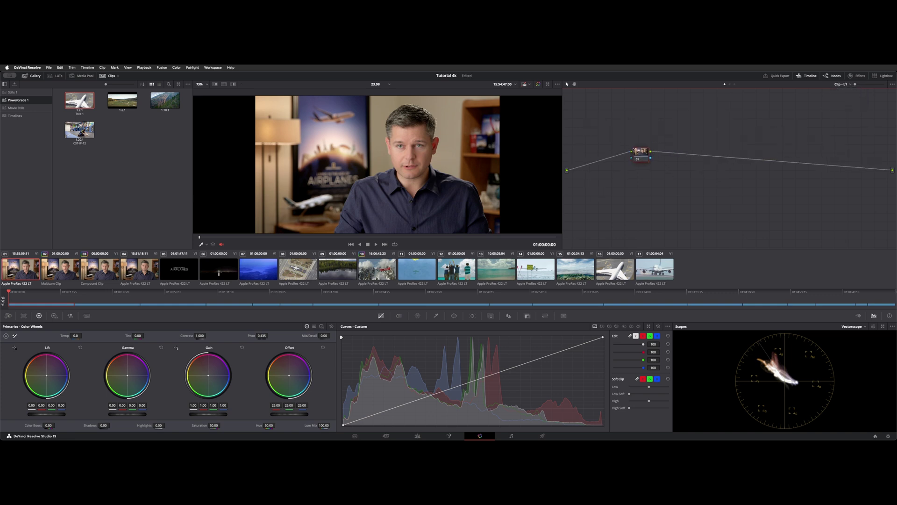
{"action": "left_click", "coordinate": [841, 84]}
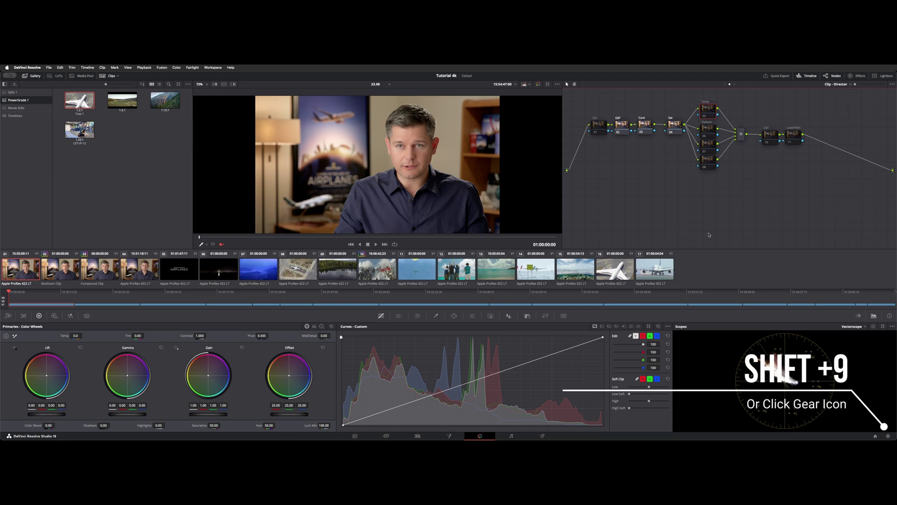
{"action": "key", "text": "shift+9"}
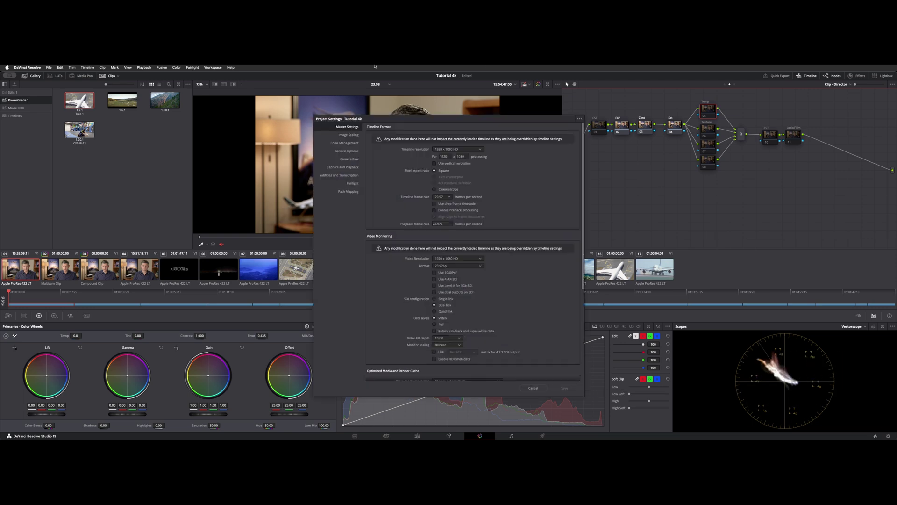
{"action": "left_click", "coordinate": [355, 151]}
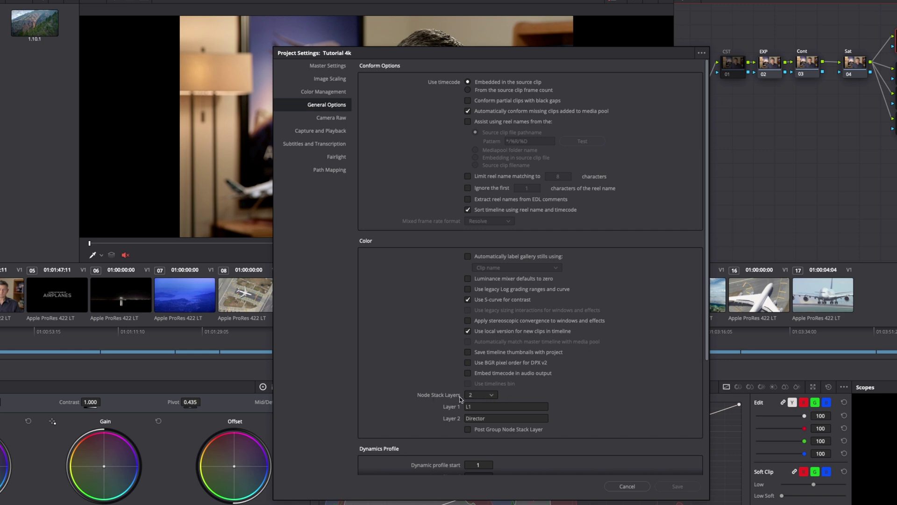
{"action": "left_click", "coordinate": [492, 395]}
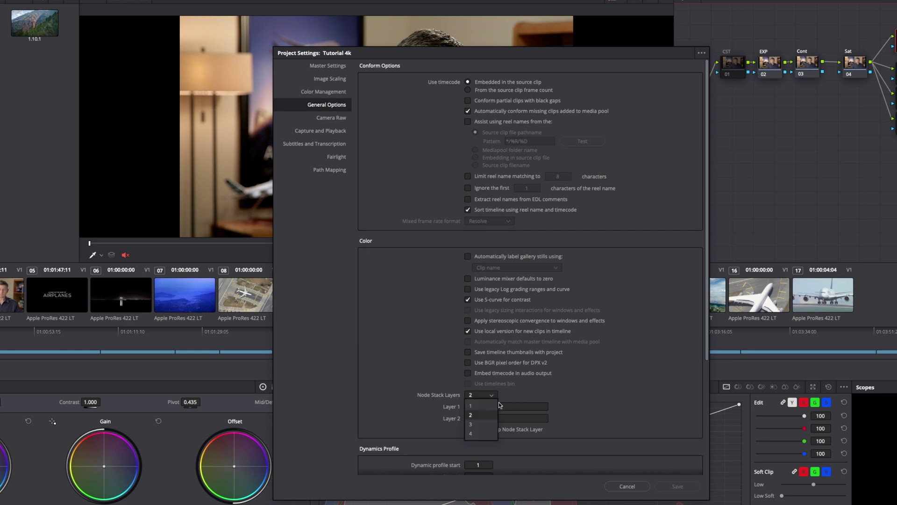
{"action": "left_click", "coordinate": [647, 366]}
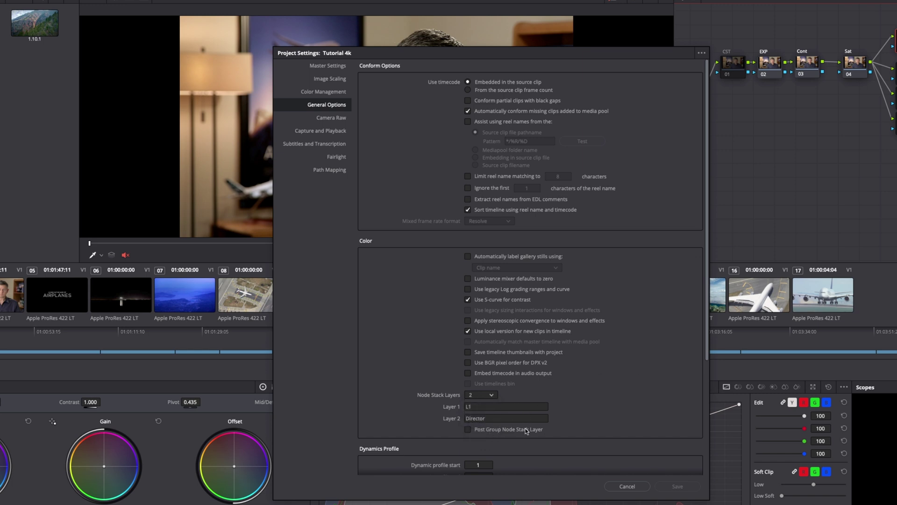
{"action": "left_click", "coordinate": [627, 486]}
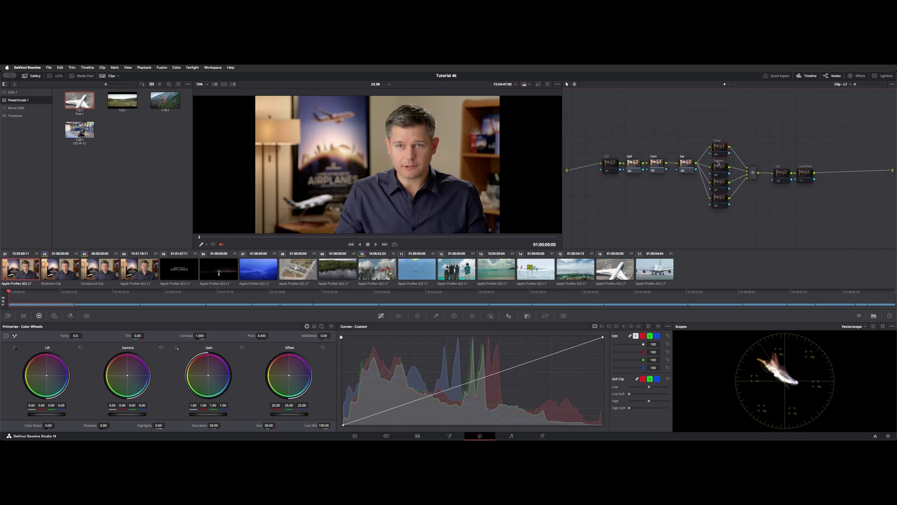
{"action": "left_click", "coordinate": [848, 84]}
{"action": "left_click", "coordinate": [863, 97]}
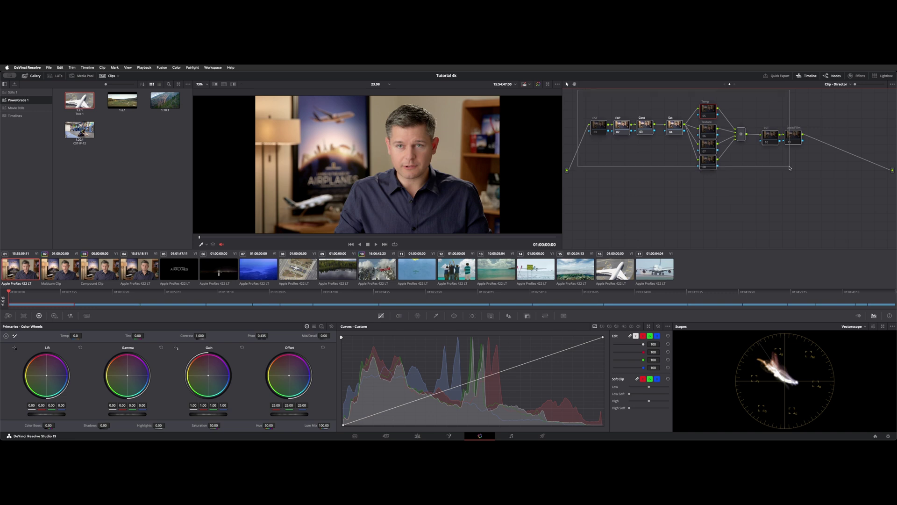
{"action": "left_click", "coordinate": [844, 84]}
{"action": "left_click", "coordinate": [853, 92]}
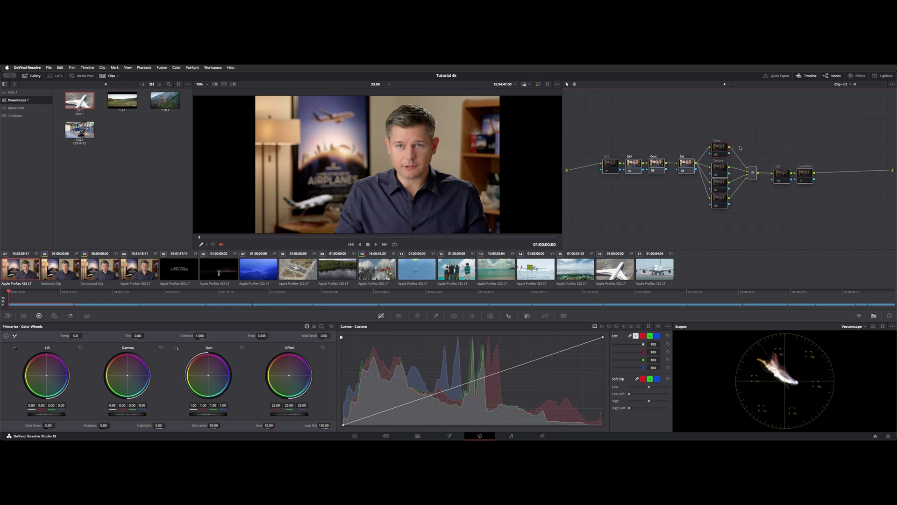
{"action": "left_click_drag", "start_coordinate": [600, 121], "coordinate": [835, 232]}
{"action": "left_click", "coordinate": [841, 84]}
{"action": "left_click", "coordinate": [855, 98]}
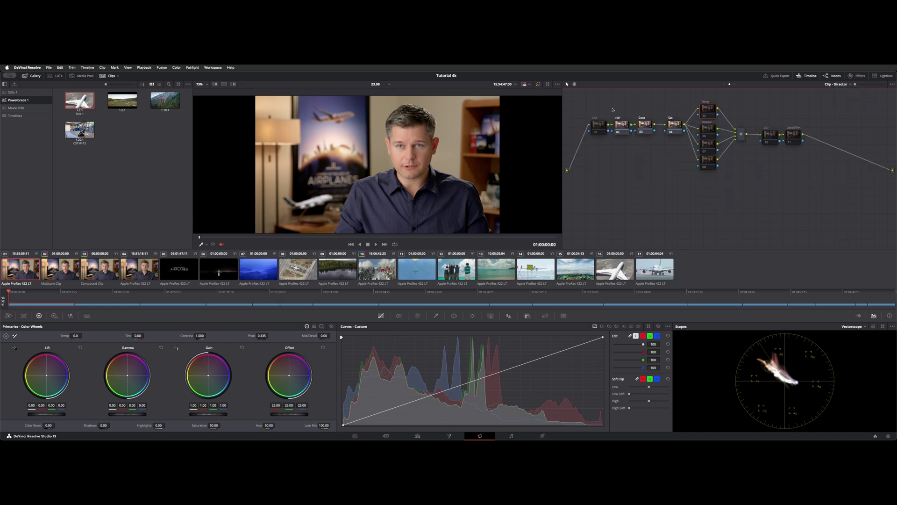
{"action": "left_click", "coordinate": [847, 82]}
{"action": "left_click", "coordinate": [849, 98]}
{"action": "left_click_drag", "start_coordinate": [584, 100], "coordinate": [816, 200]}
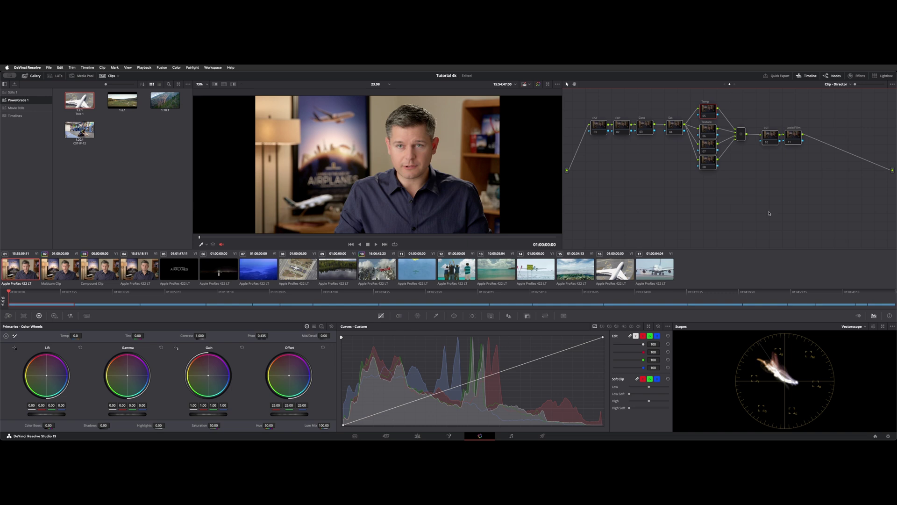
{"action": "scroll", "coordinate": [718, 95], "scroll_direction": "up", "scroll_amount": 1}
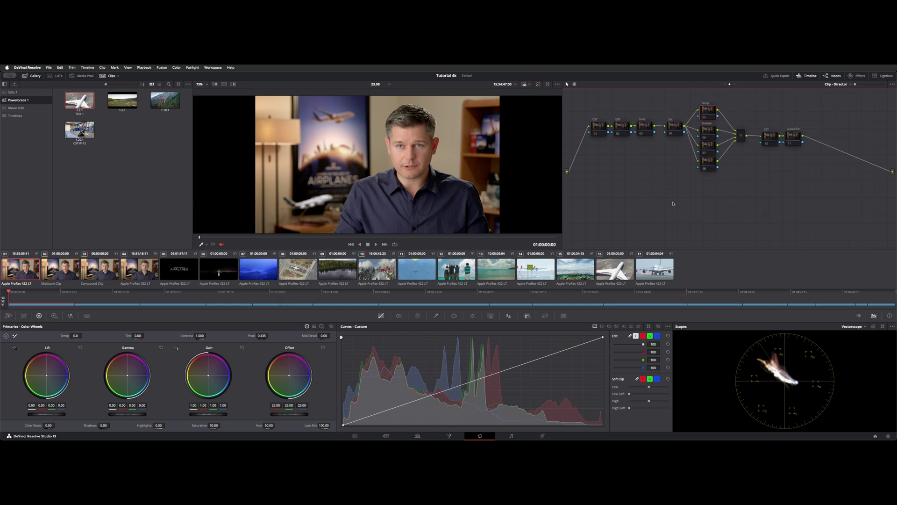
{"action": "left_click", "coordinate": [840, 83]}
{"action": "left_click", "coordinate": [843, 91]}
{"action": "left_click", "coordinate": [849, 85]}
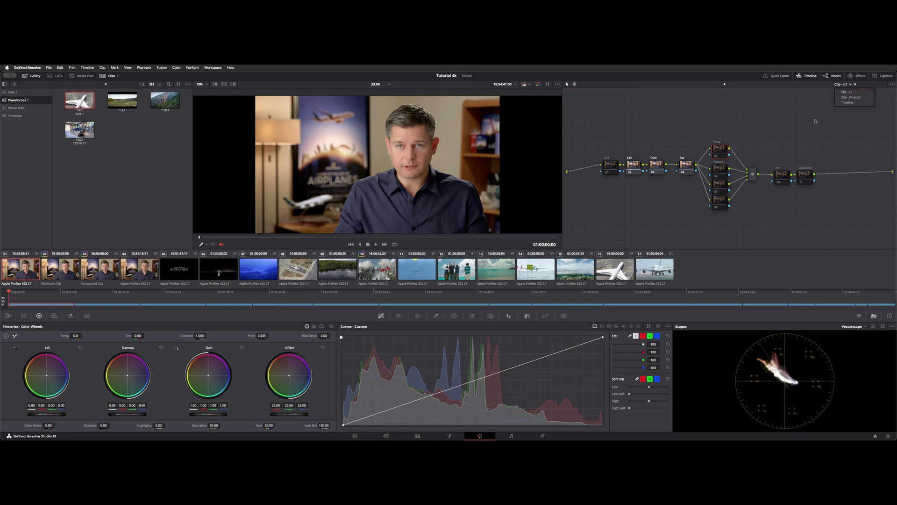
- Set Track Node Changes Using Color to Lime and select Cont node 03
{"action": "left_click", "coordinate": [802, 135]}
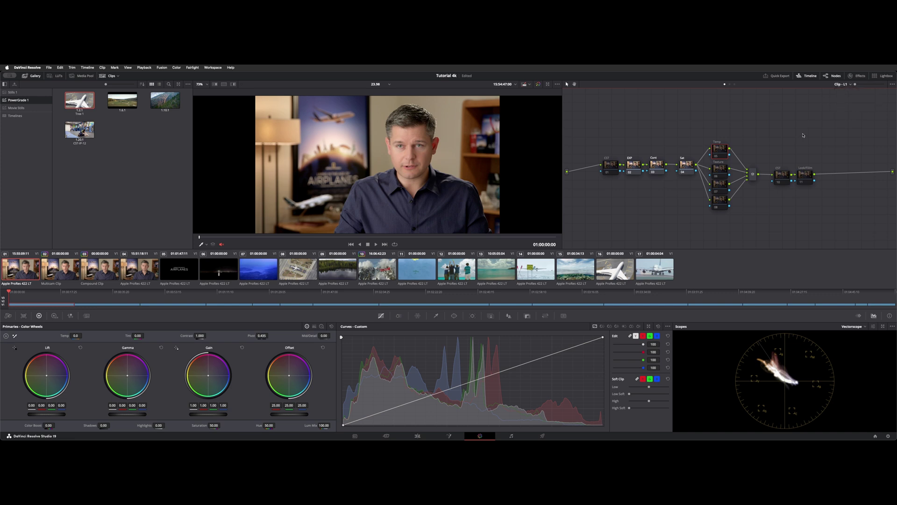
{"action": "left_click", "coordinate": [891, 84]}
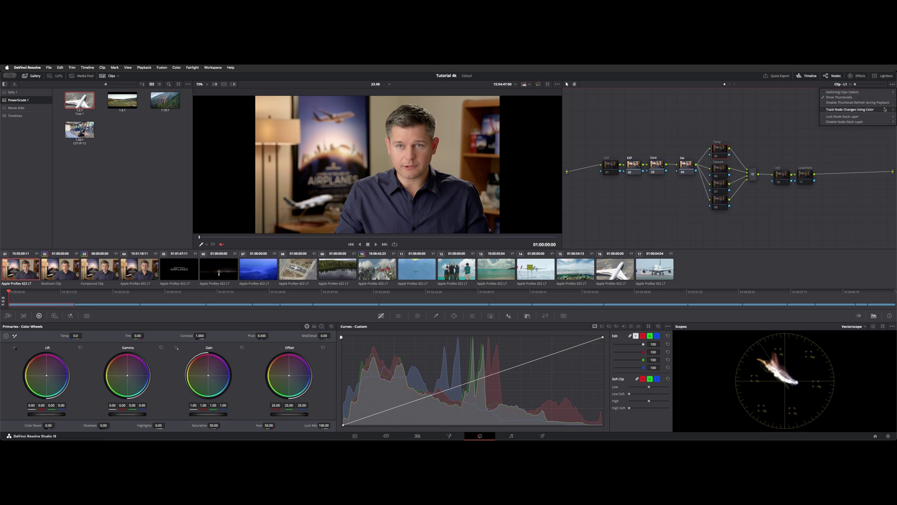
{"action": "mouse_move", "coordinate": [873, 111]}
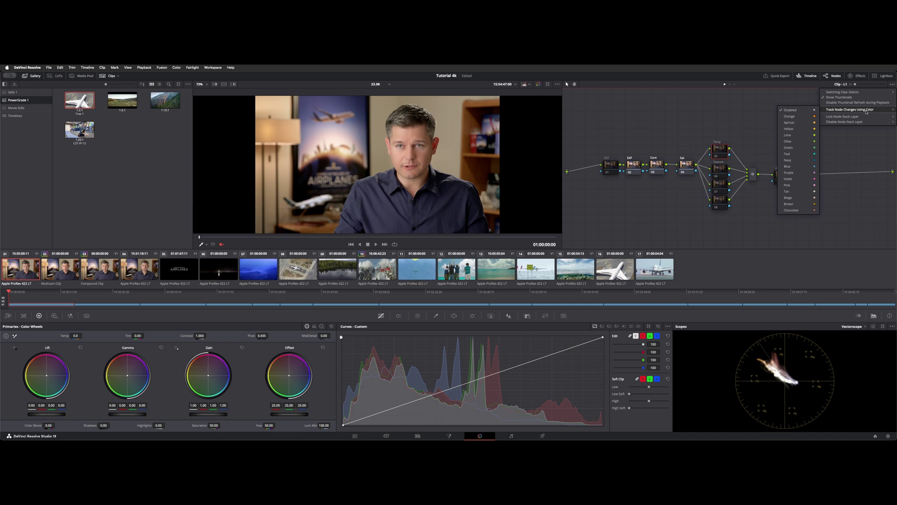
{"action": "left_click", "coordinate": [812, 135]}
{"action": "left_click", "coordinate": [654, 166]}
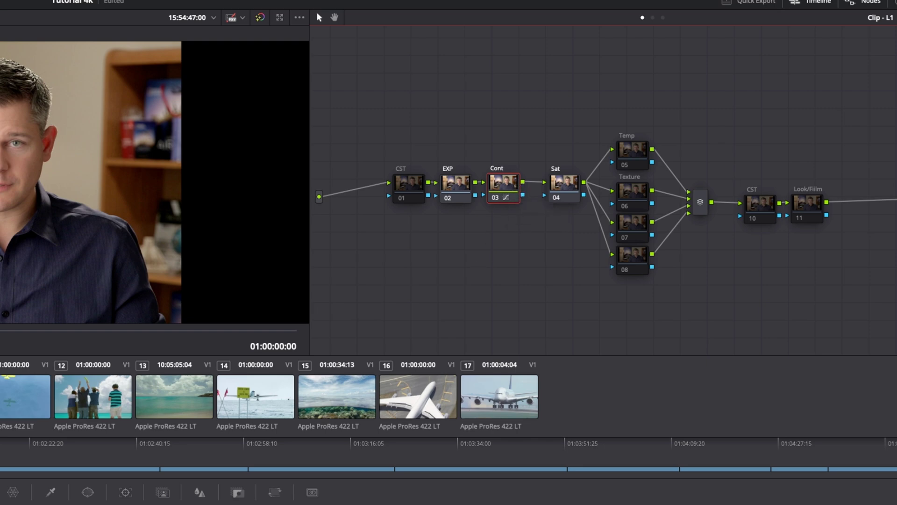
{"action": "left_click", "coordinate": [894, 18]}
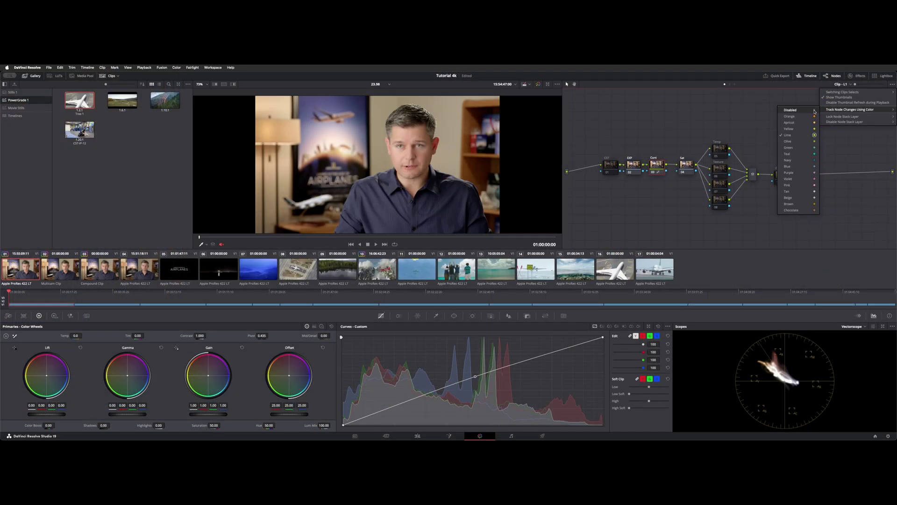
{"action": "key", "text": "Escape"}
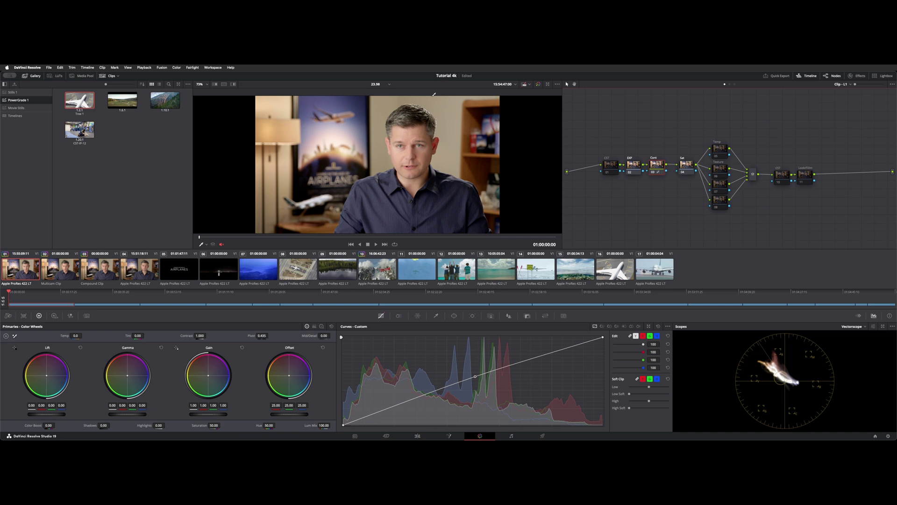
{"action": "left_click", "coordinate": [181, 66]}
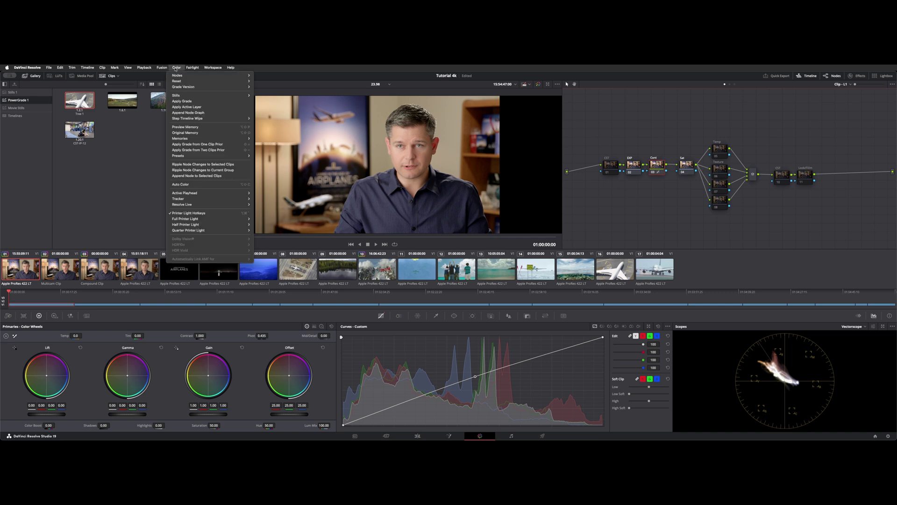
{"action": "mouse_move", "coordinate": [196, 74]}
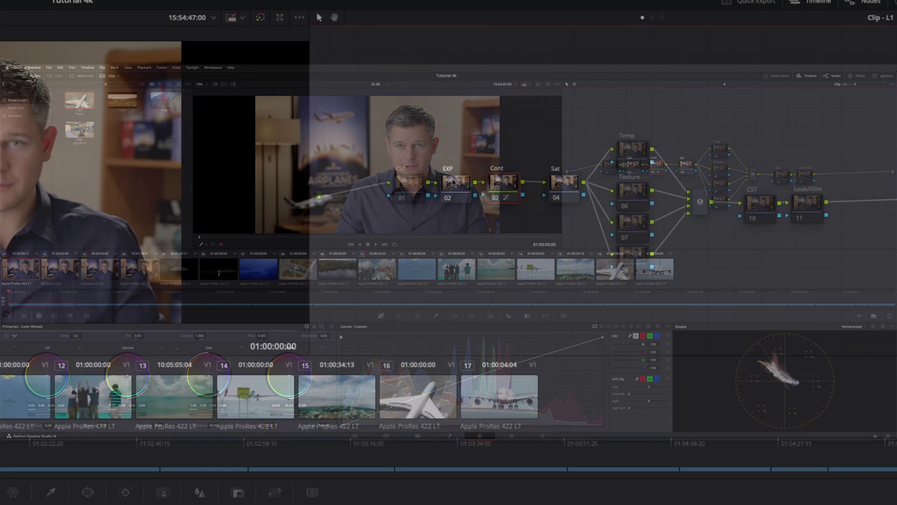
- Extract EXP node 02 from the chain so CST feeds Cont directly
{"action": "left_click", "coordinate": [634, 173]}
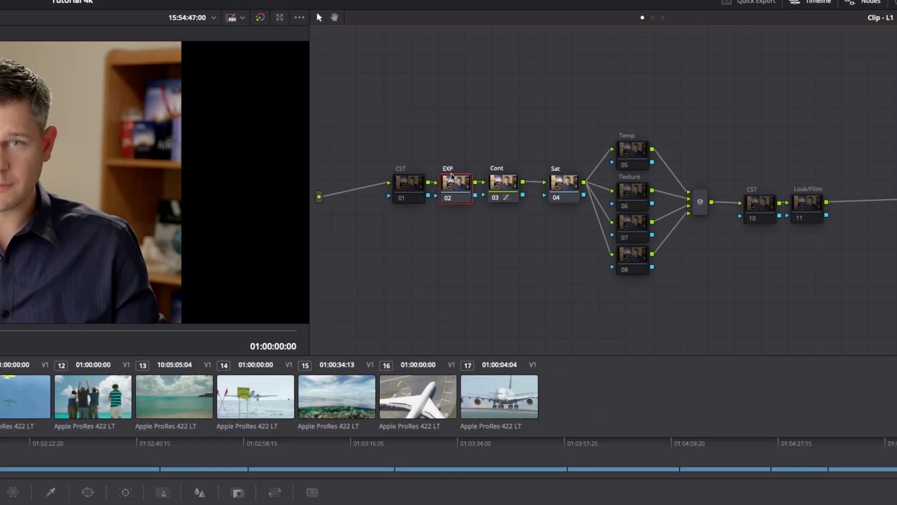
{"action": "left_click_drag", "start_coordinate": [457, 200], "coordinate": [458, 189]}
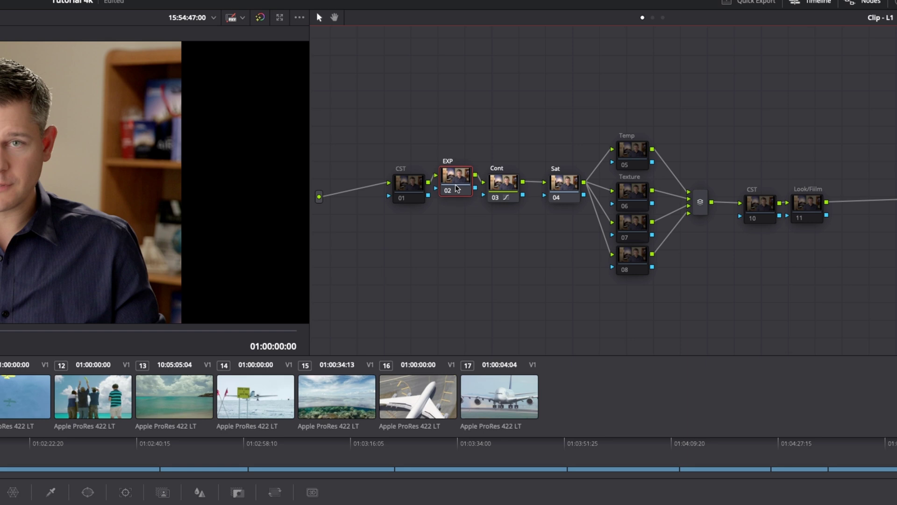
{"action": "left_click_drag", "start_coordinate": [457, 189], "coordinate": [462, 139]}
- Reinsert the EXP node between CST node 01 and Cont node 03
{"action": "left_click_drag", "start_coordinate": [407, 185], "coordinate": [385, 184]}
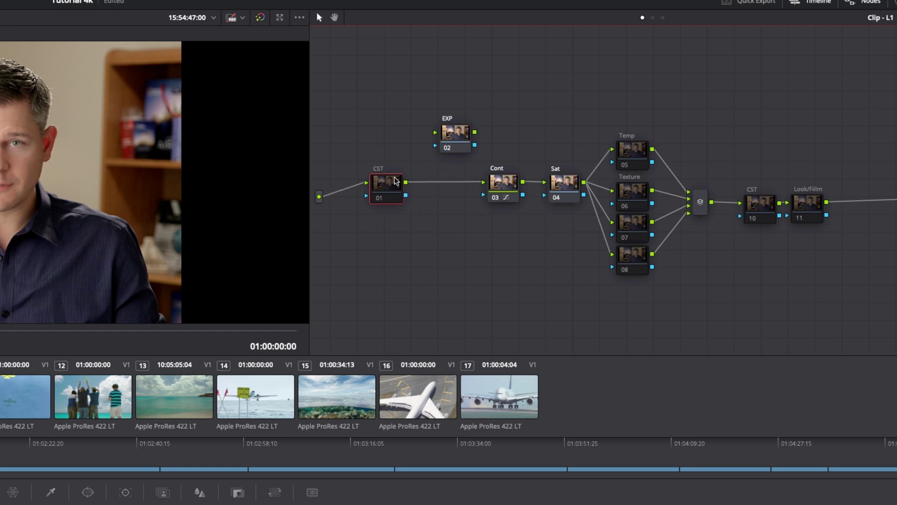
{"action": "left_click_drag", "start_coordinate": [452, 140], "coordinate": [406, 113]}
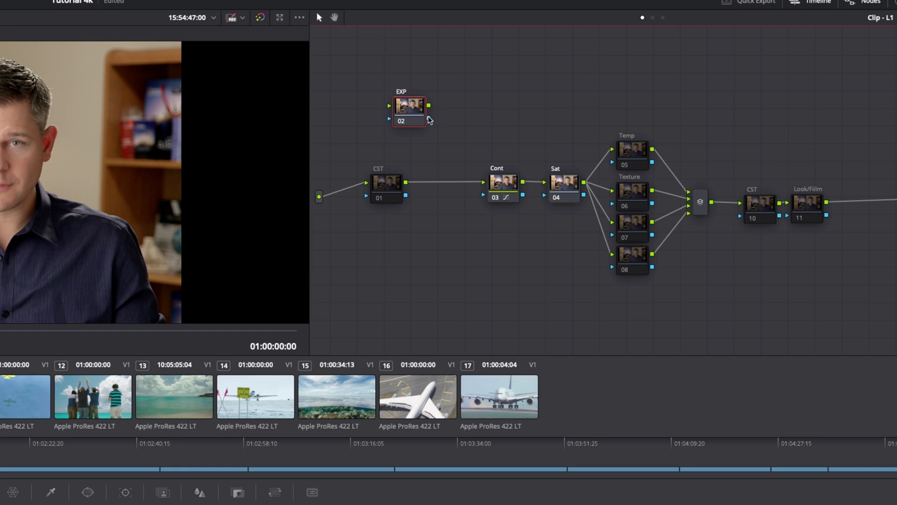
{"action": "left_click_drag", "start_coordinate": [411, 108], "coordinate": [453, 184]}
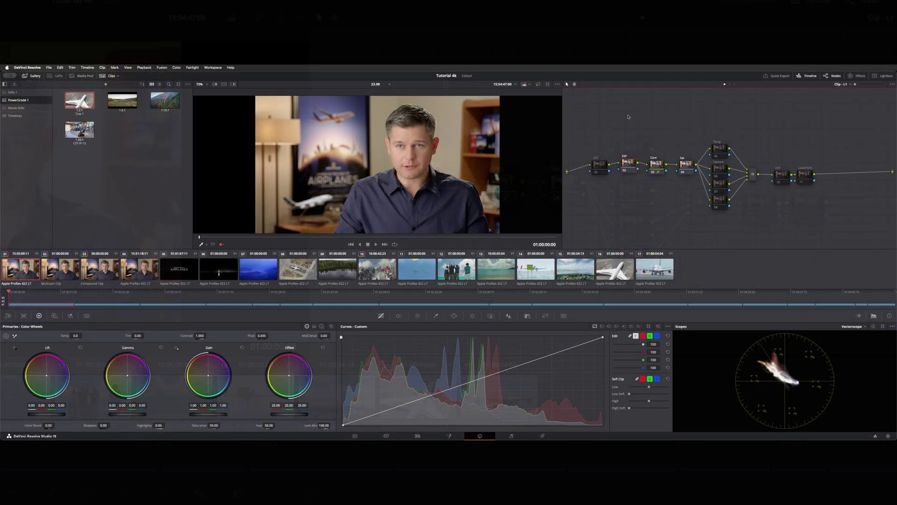
{"action": "right_click", "coordinate": [492, 82]}
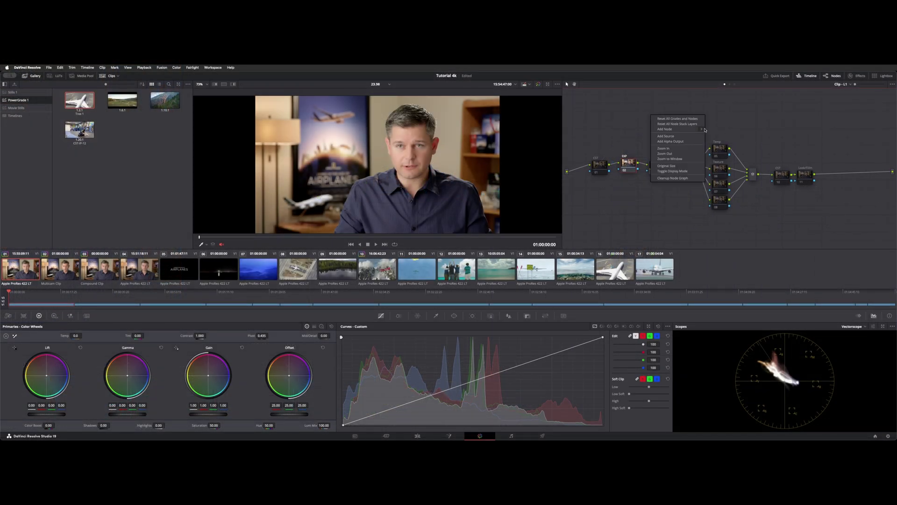
{"action": "mouse_move", "coordinate": [668, 129]}
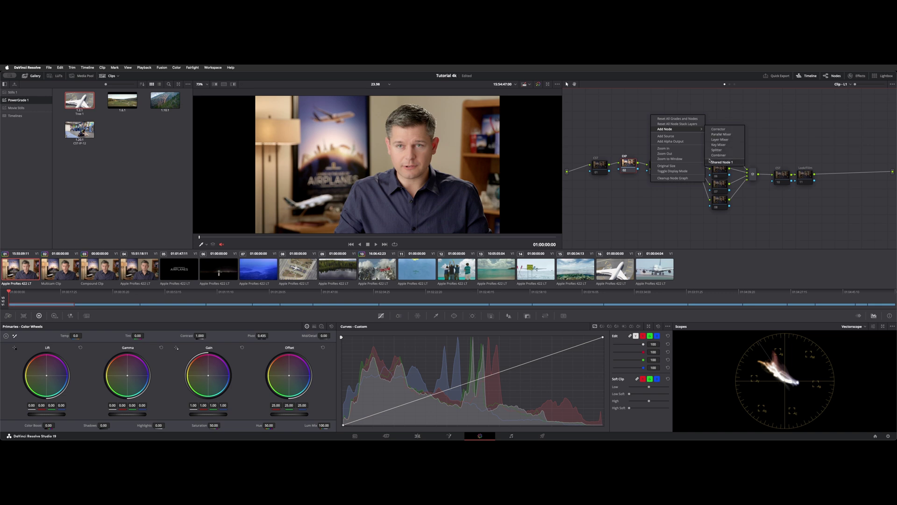
{"action": "left_click", "coordinate": [624, 209]}
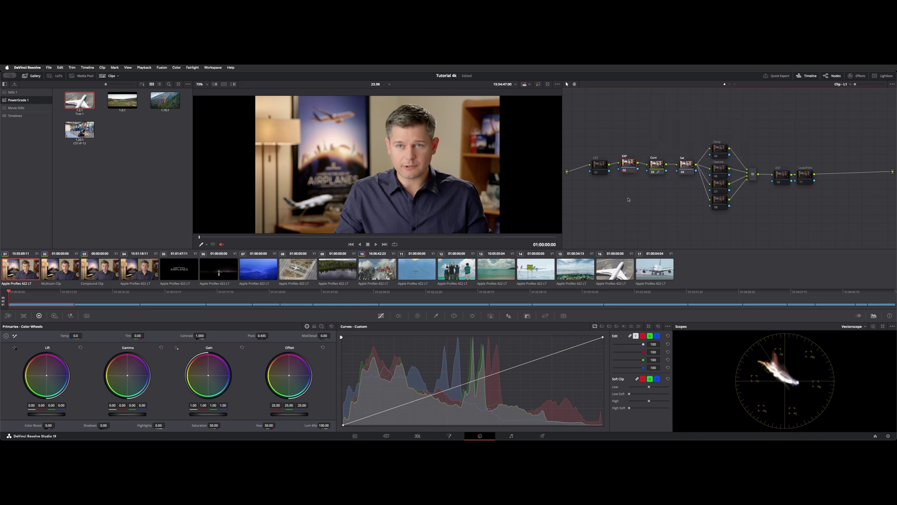